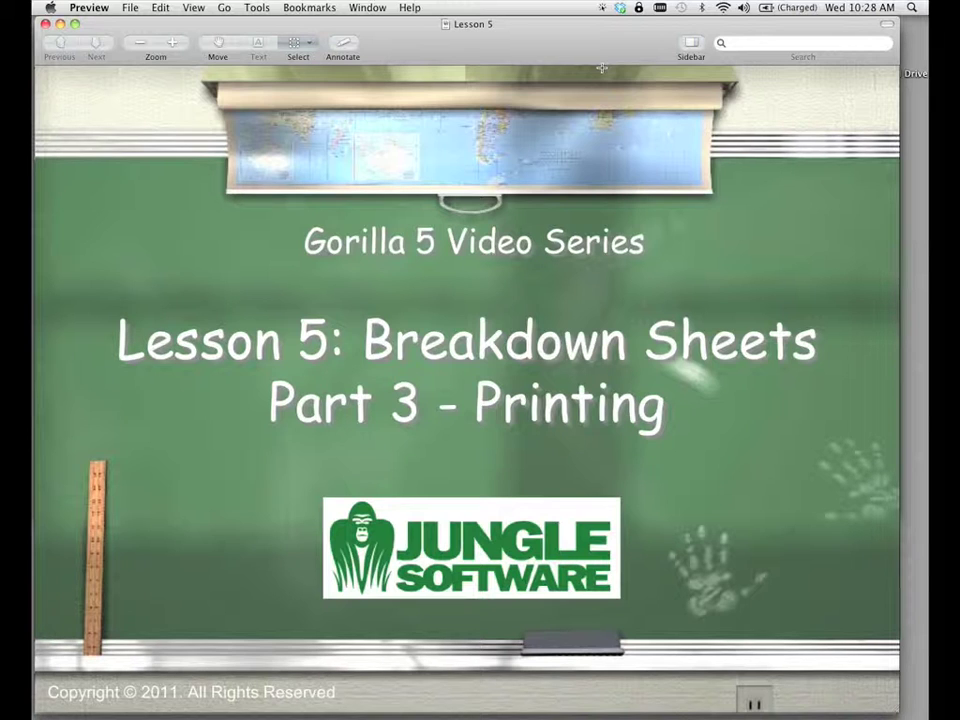
Switch to Gorilla and open the breakdown sheets of The Janitor Schedule, keeping the toolbar clear of the scene details.
click(90, 7)
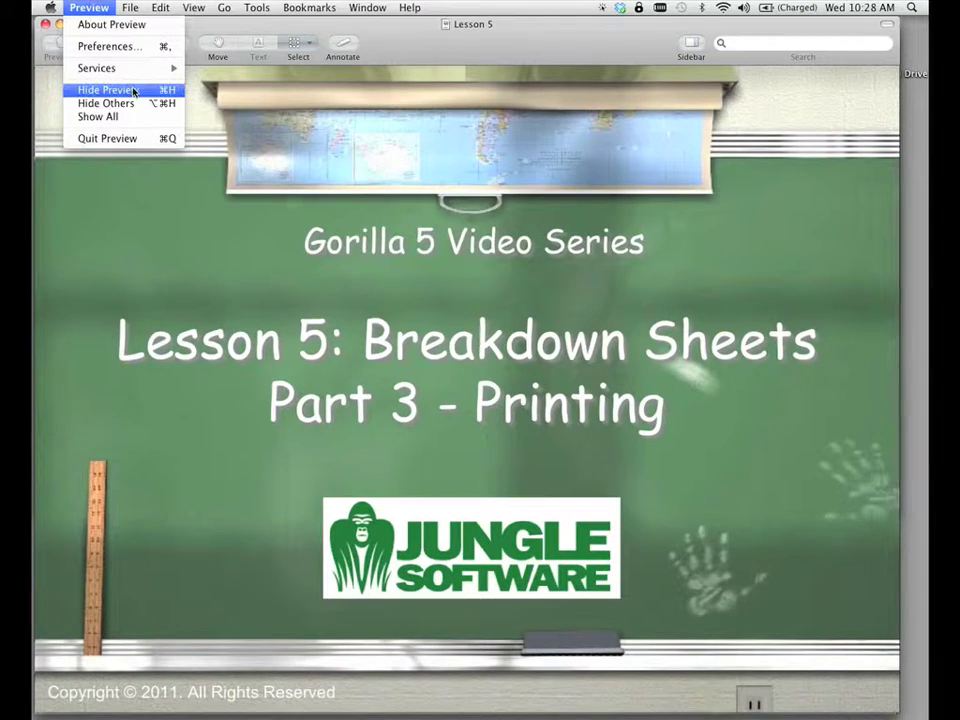
click(133, 90)
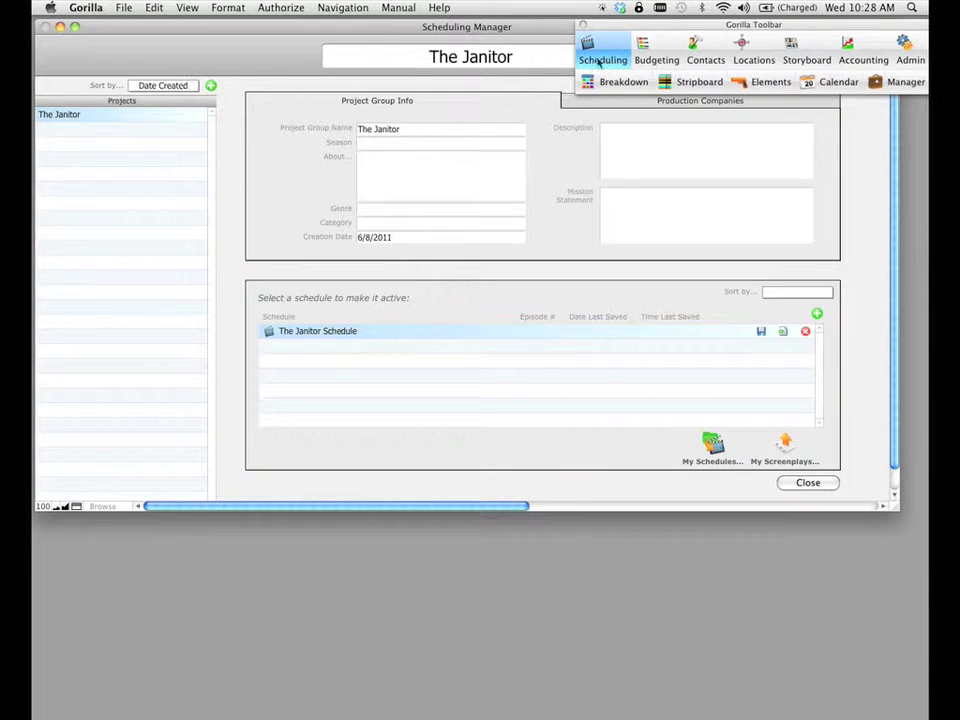
drag(647, 29, 645, 42)
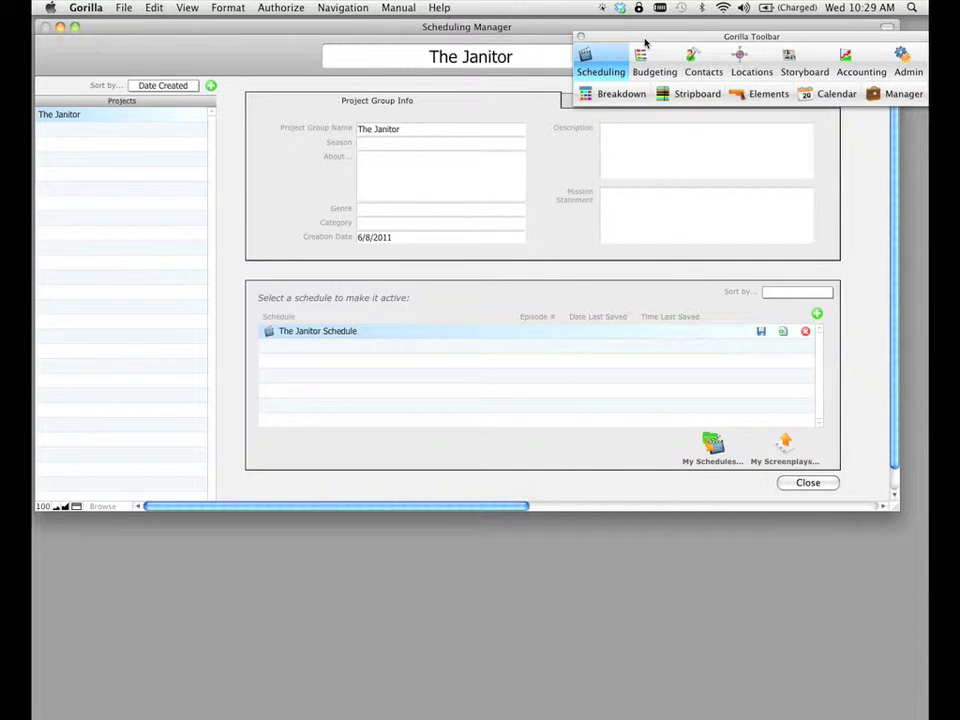
click(609, 97)
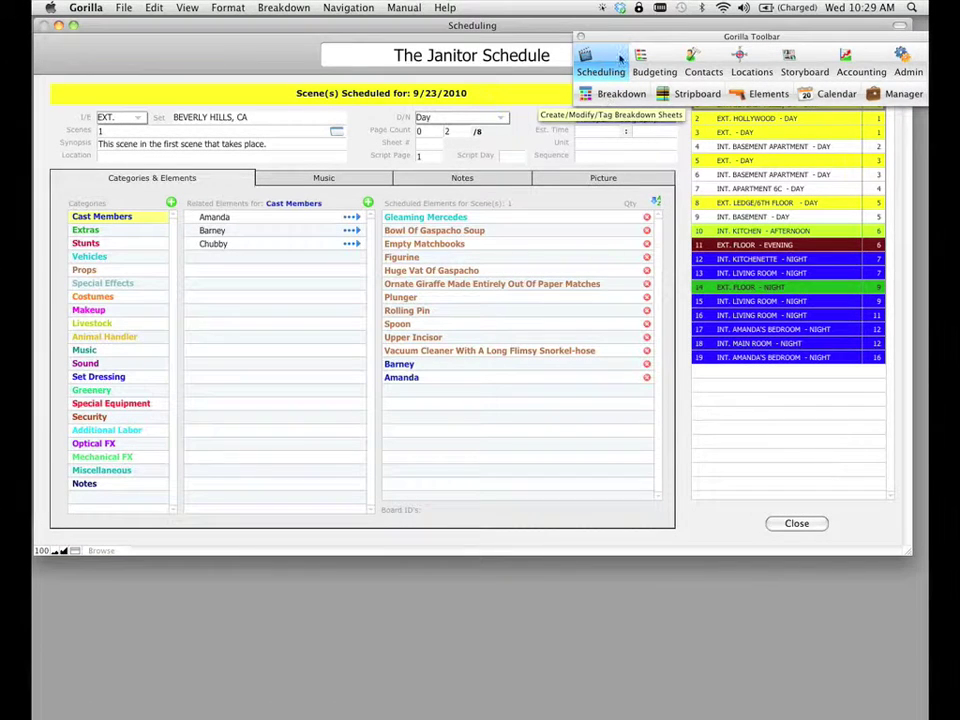
drag(630, 39, 632, 28)
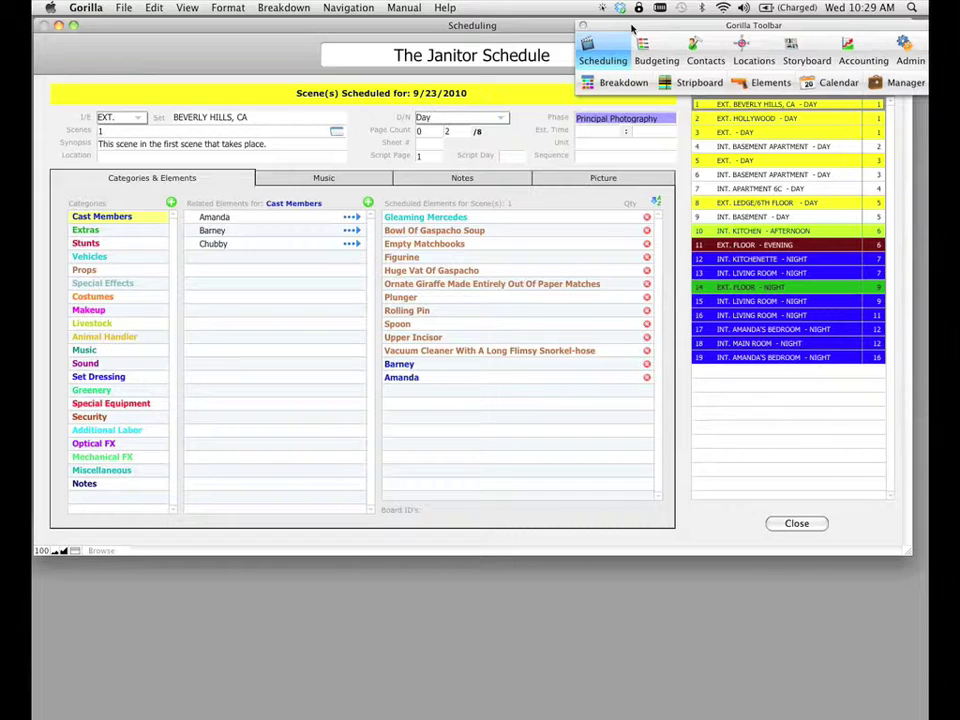
Show the printable breakdown sheet for scene 1 and place its window where the layouts and scene navigator can be reached.
click(287, 7)
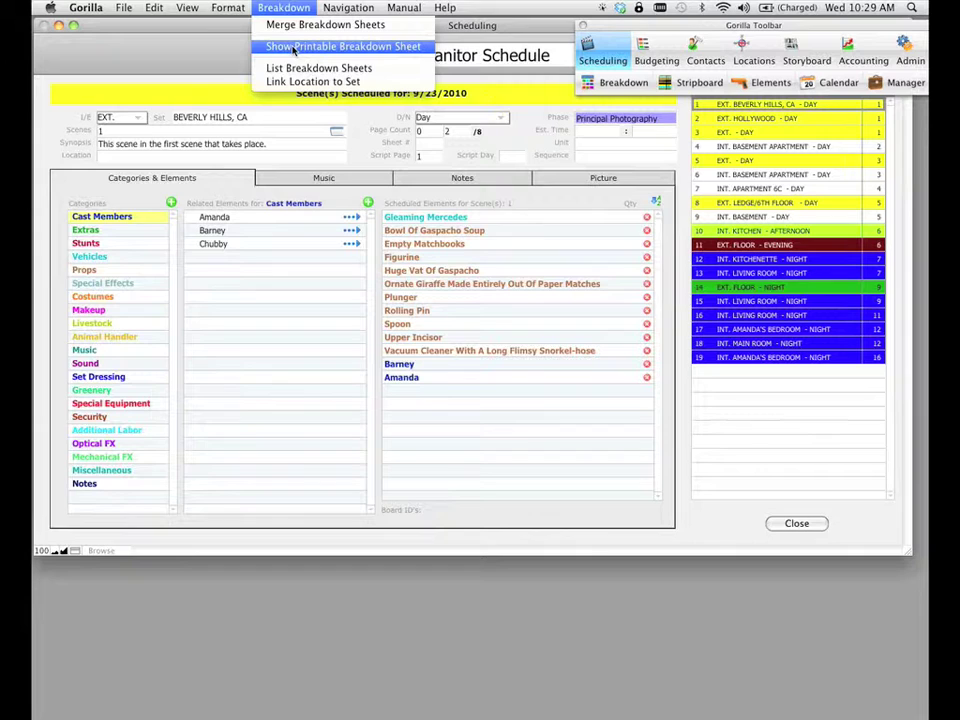
click(425, 47)
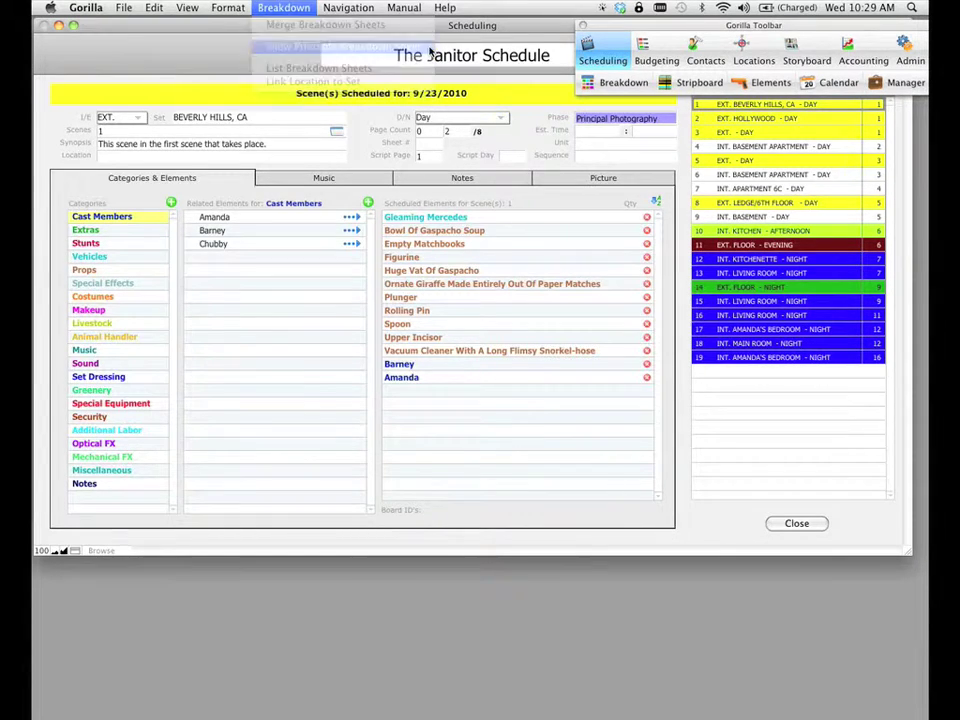
drag(367, 57, 574, 104)
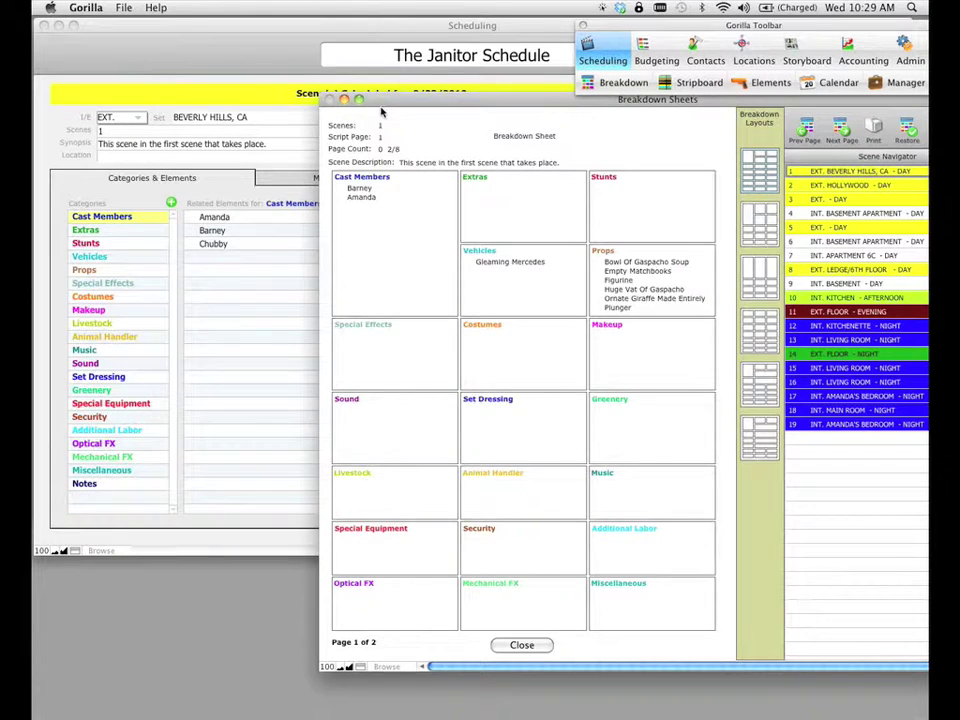
drag(402, 108, 599, 127)
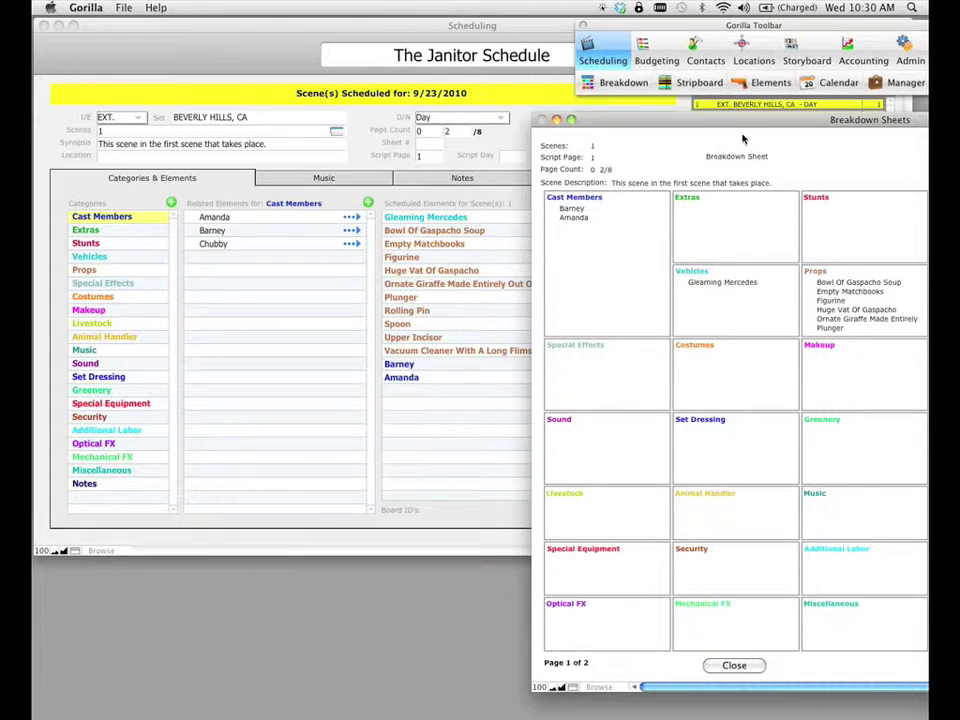
drag(600, 119, 254, 44)
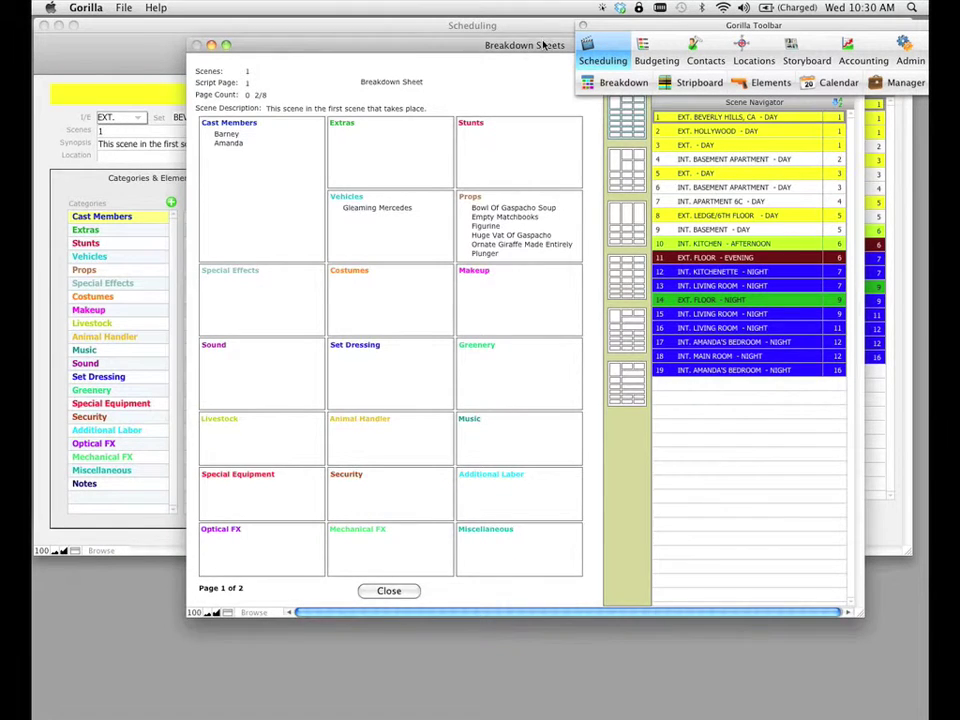
drag(543, 46, 519, 88)
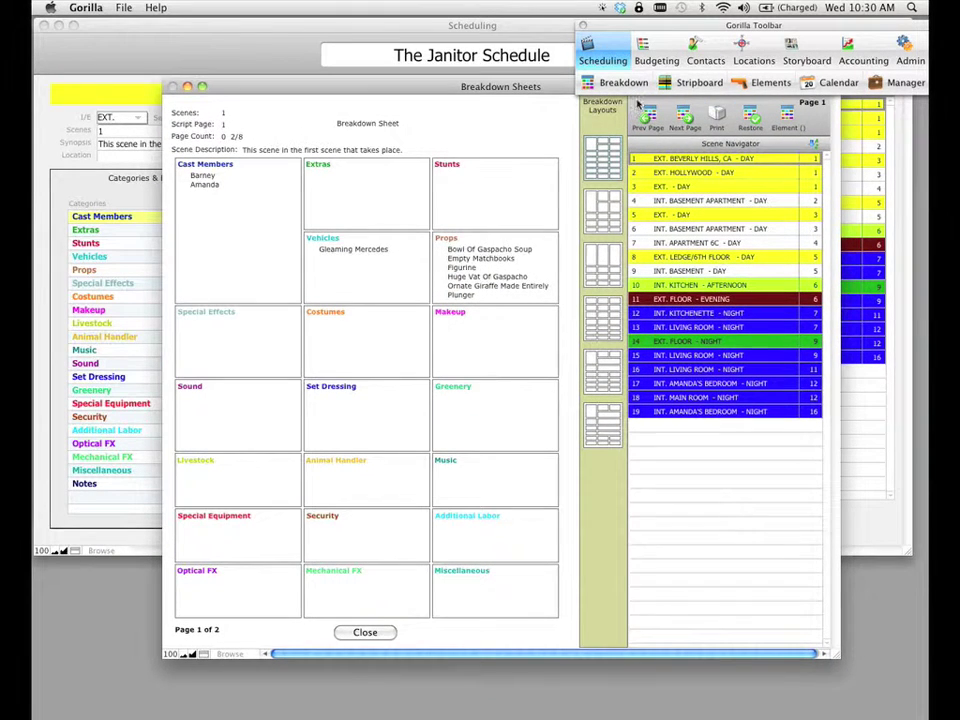
Examine both pages of scene 1's printable sheet and compare the listed props with the scene's scheduled elements.
click(683, 117)
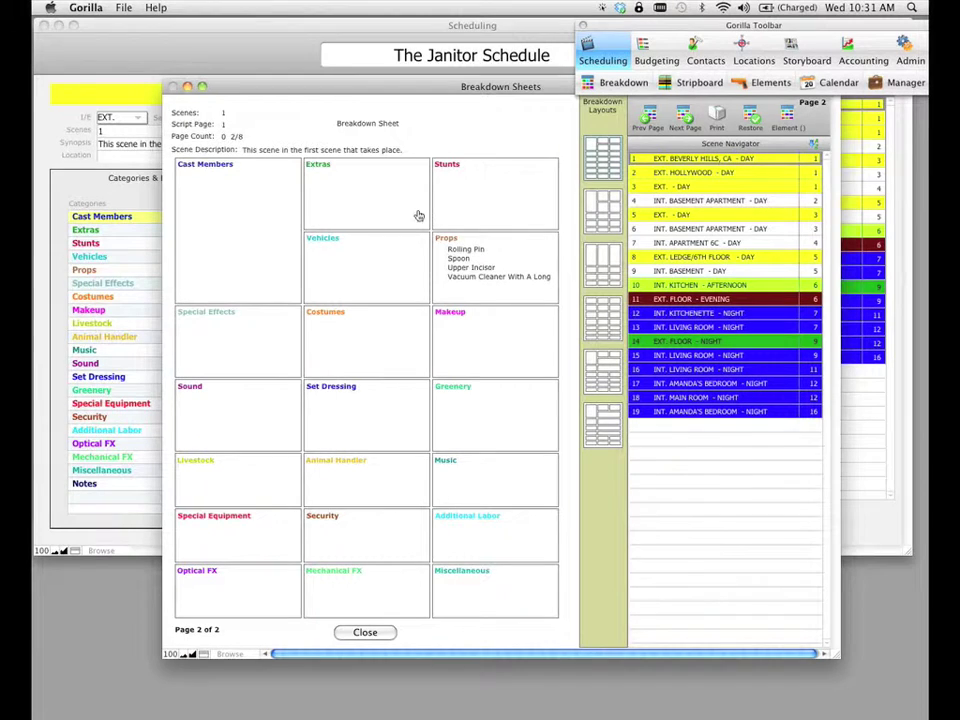
drag(473, 93, 804, 104)
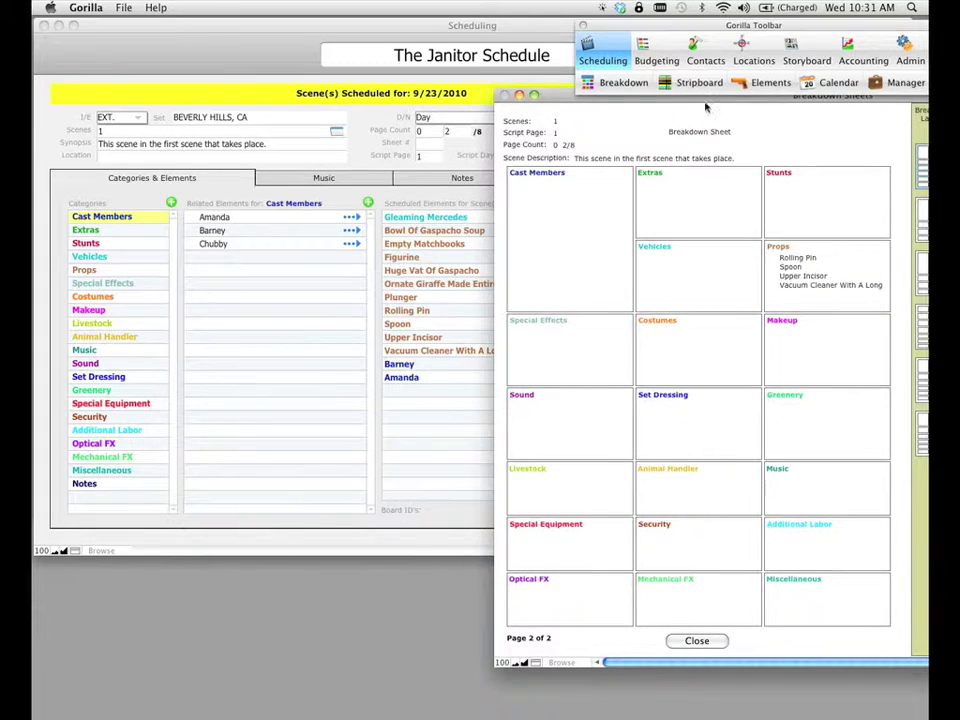
drag(659, 100, 355, 114)
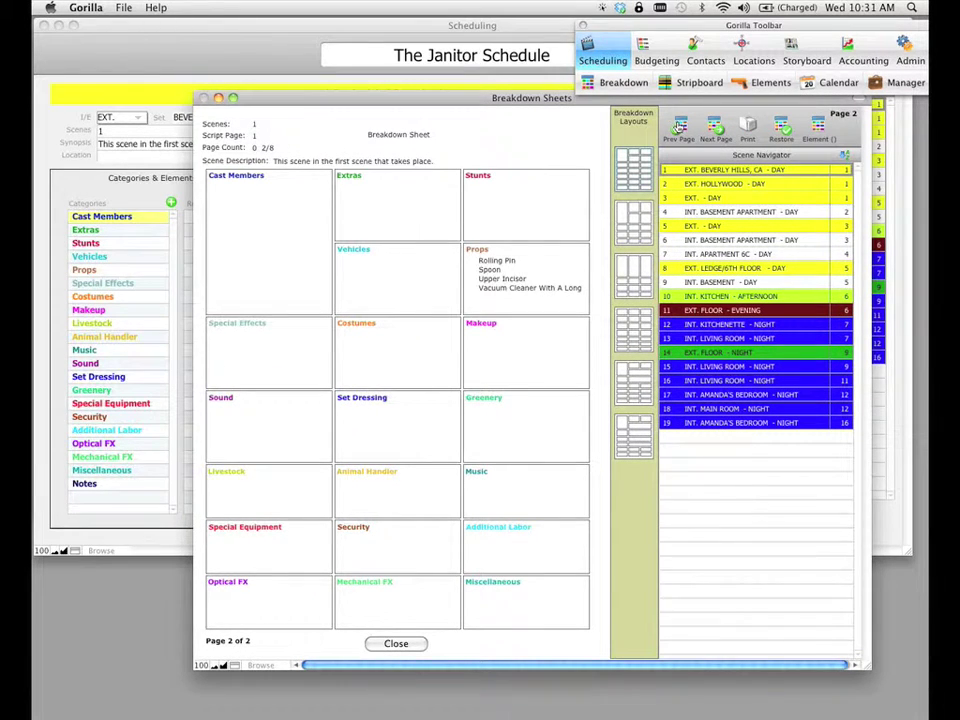
key(ctrl+Up)
drag(454, 101, 504, 302)
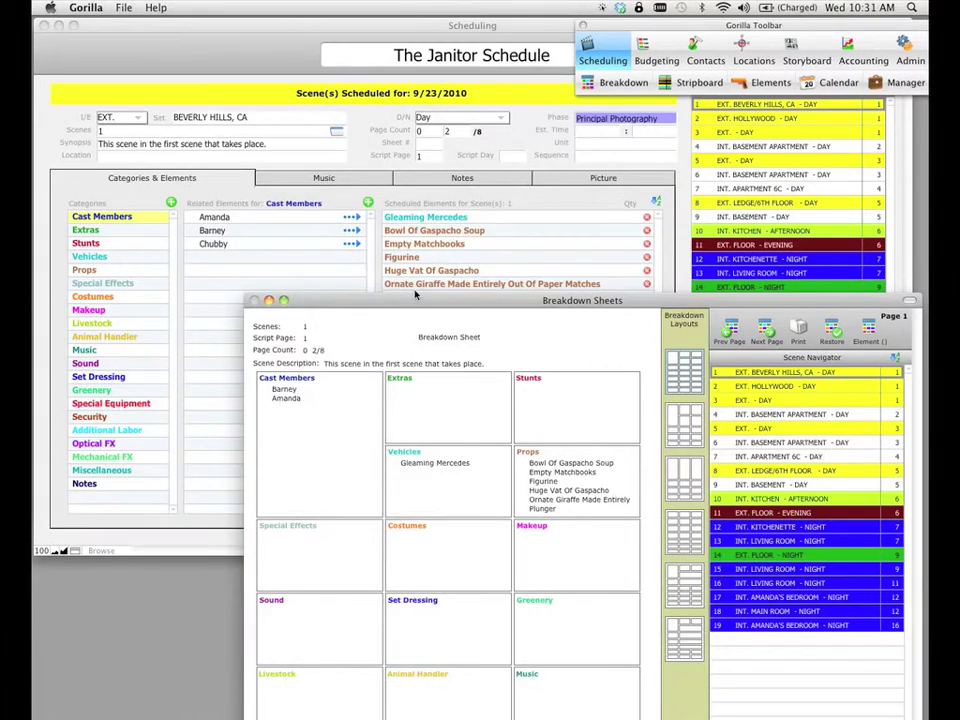
drag(421, 301, 329, 47)
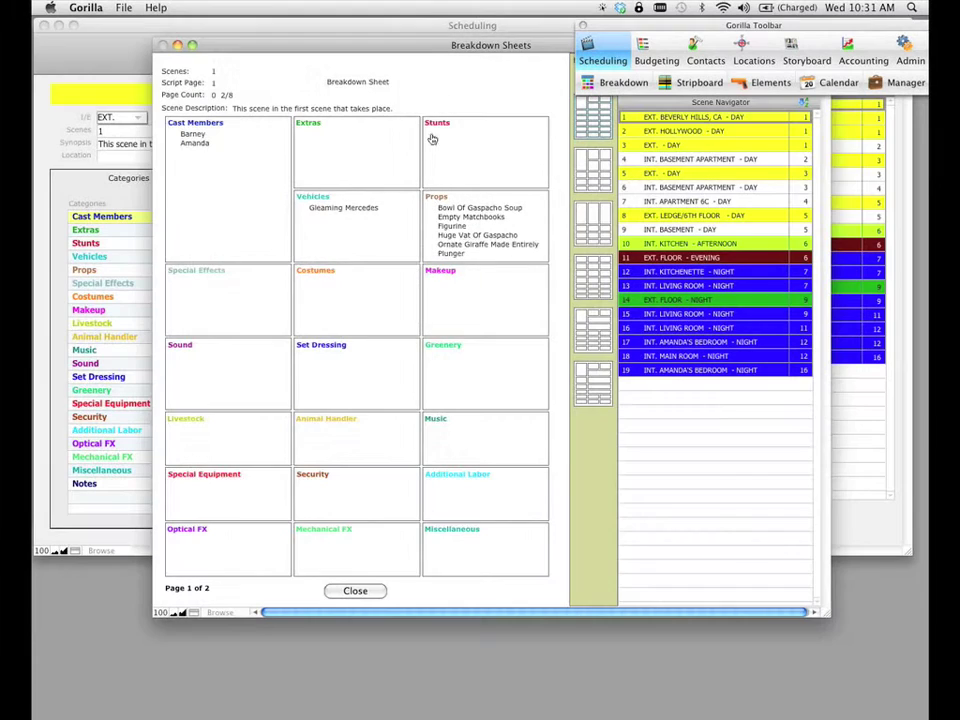
drag(424, 51, 446, 318)
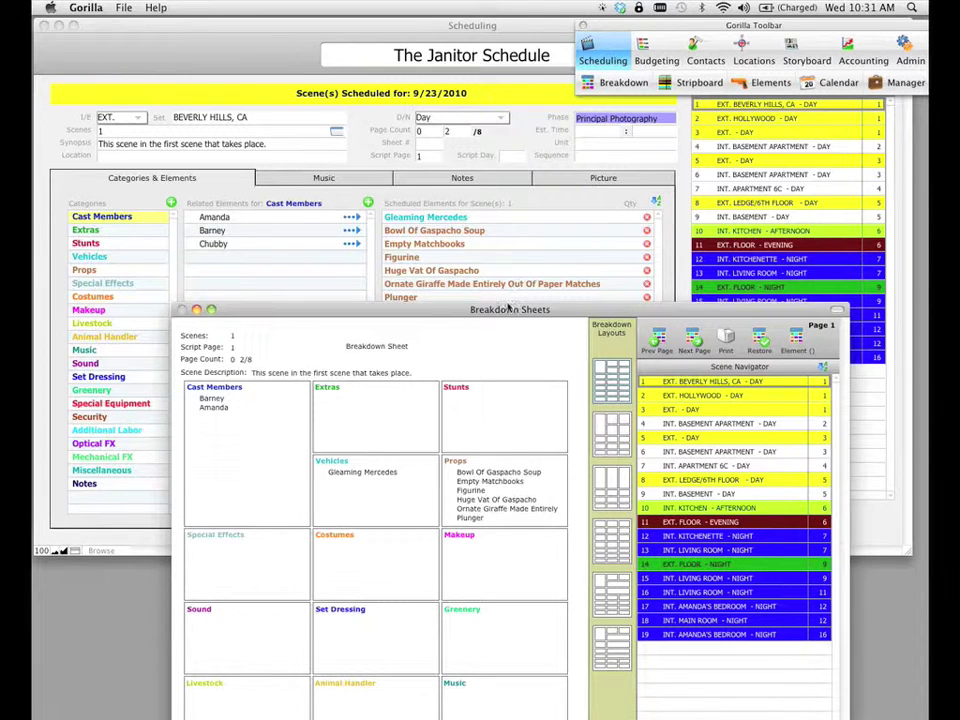
Apply the fifth breakdown layout, with the wide Props box, to scene 1's printable sheet.
drag(509, 309, 512, 95)
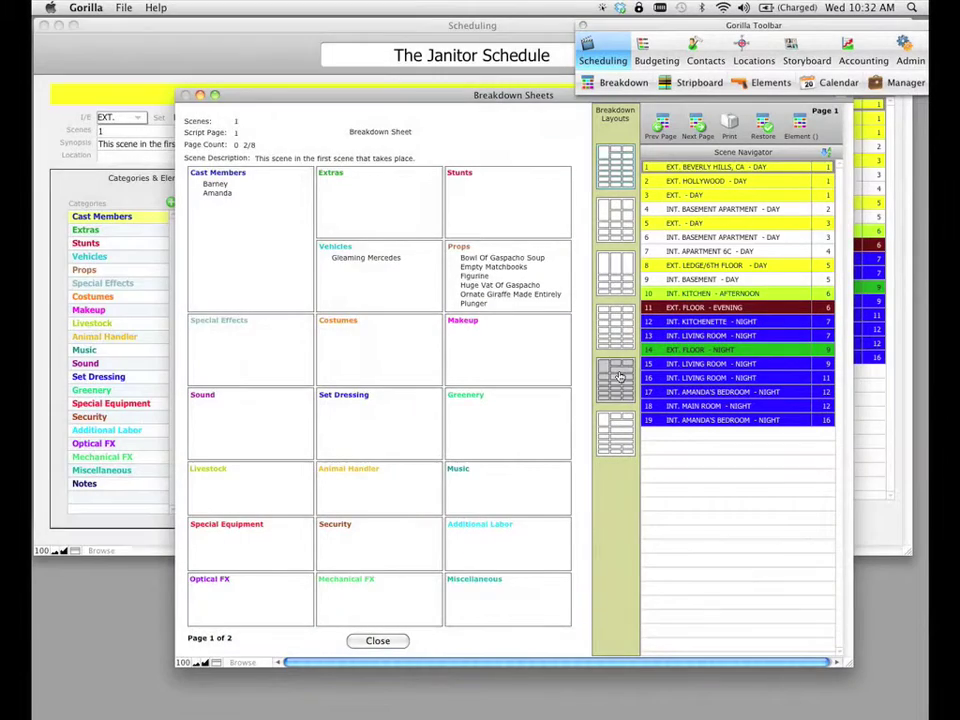
click(617, 379)
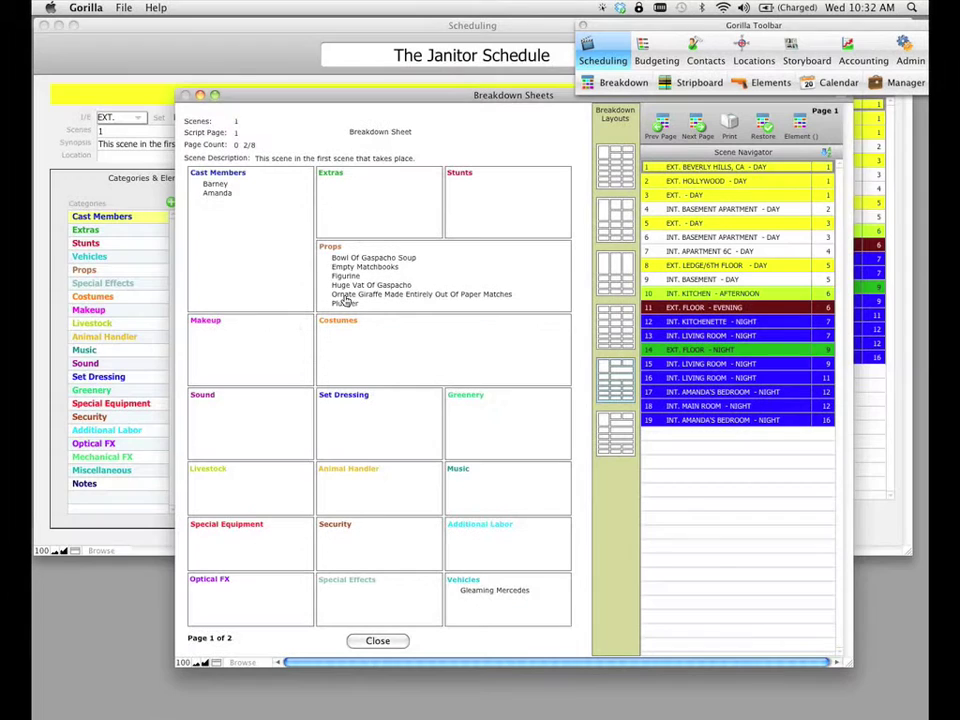
drag(406, 100, 426, 100)
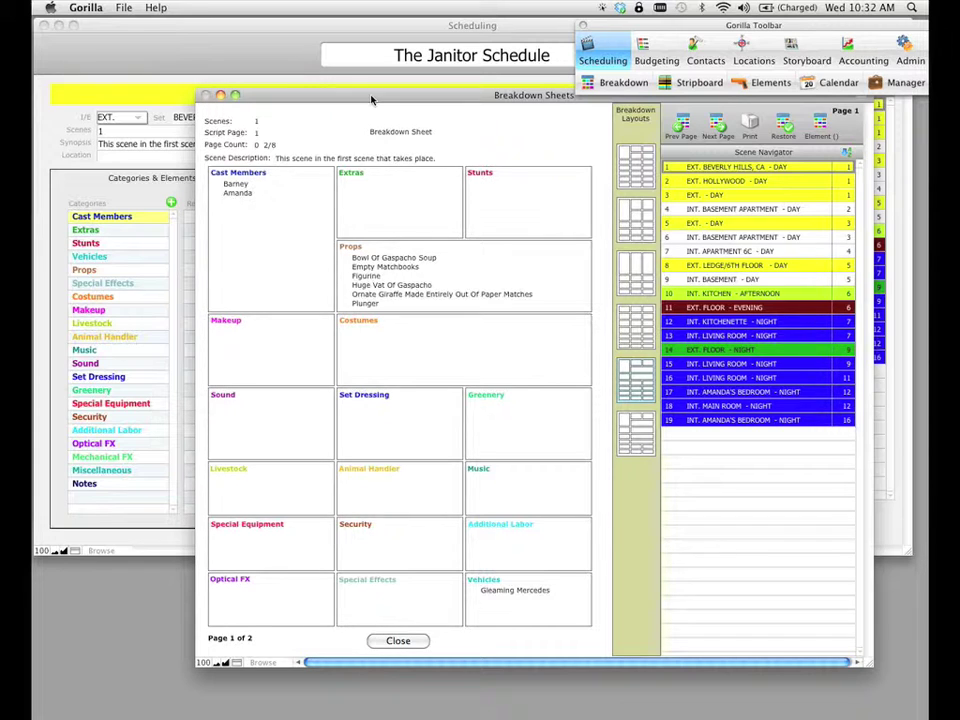
Select scene 11, EXT. FLOOR - EVENING, in the schedule and display its printable breakdown sheet.
drag(370, 100, 500, 334)
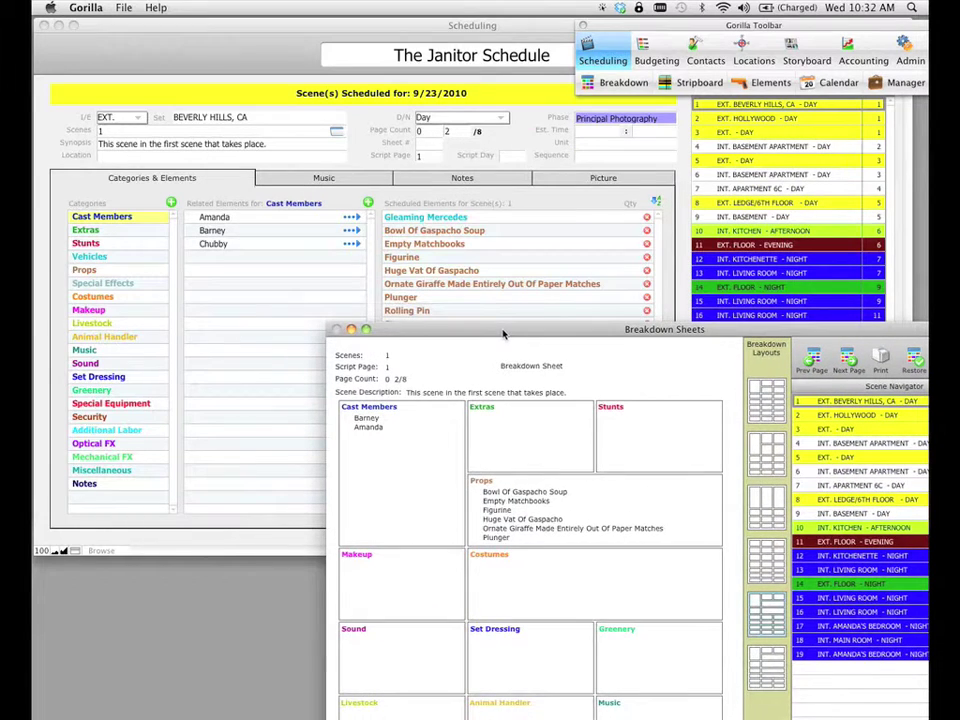
click(484, 304)
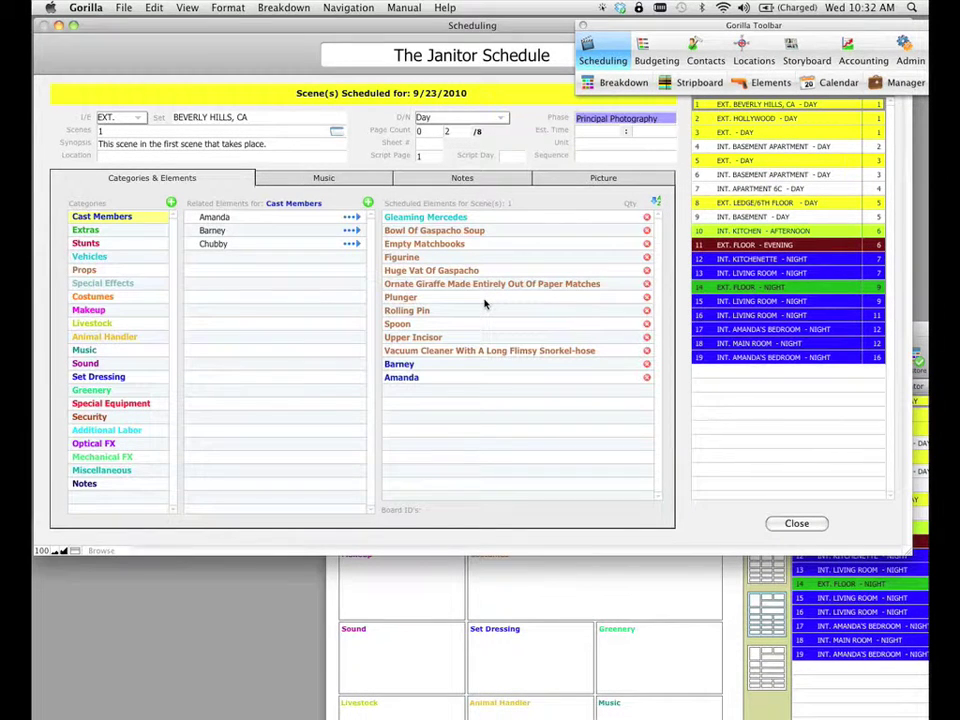
click(722, 249)
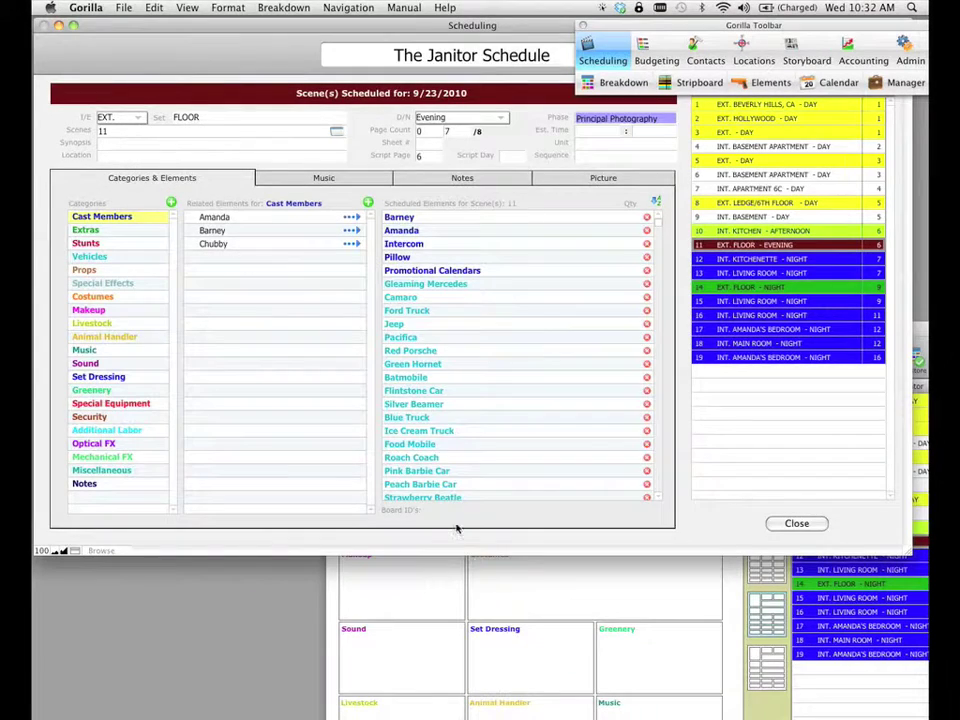
click(370, 438)
drag(544, 323, 437, 102)
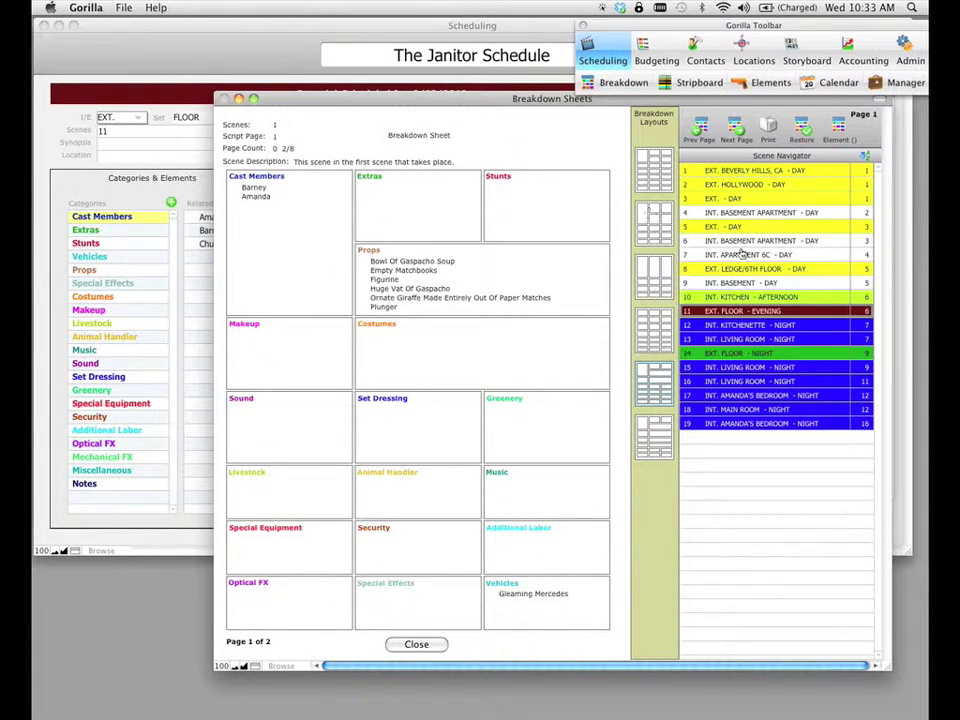
click(731, 313)
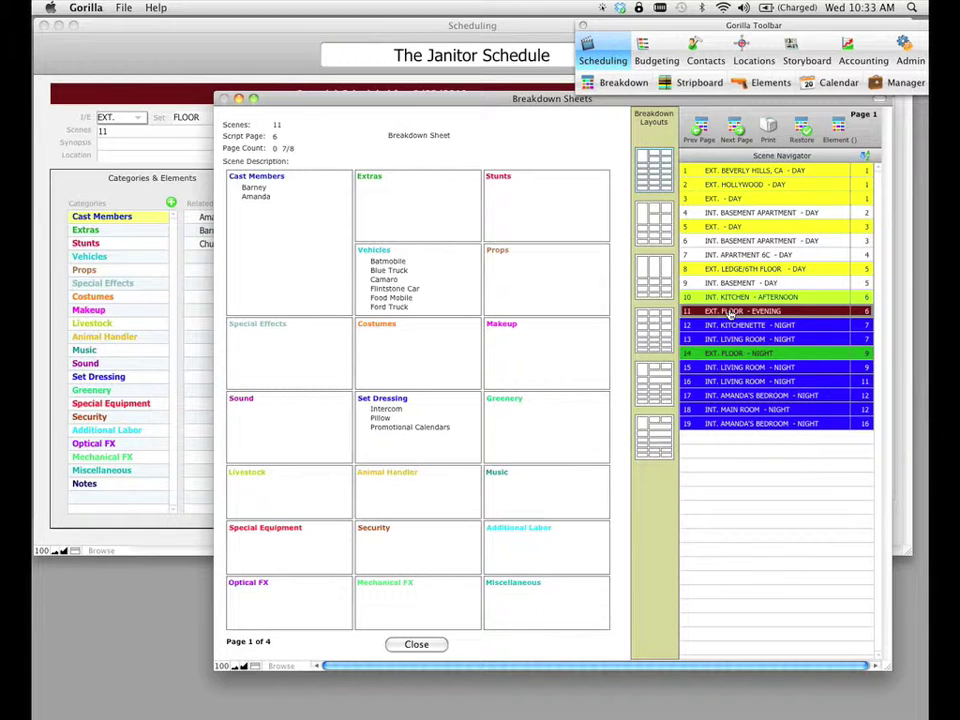
Apply the third breakdown layout, with three tall boxes, to scene 11's sheet and set the tall Extras box to Vehicles.
drag(514, 104, 559, 119)
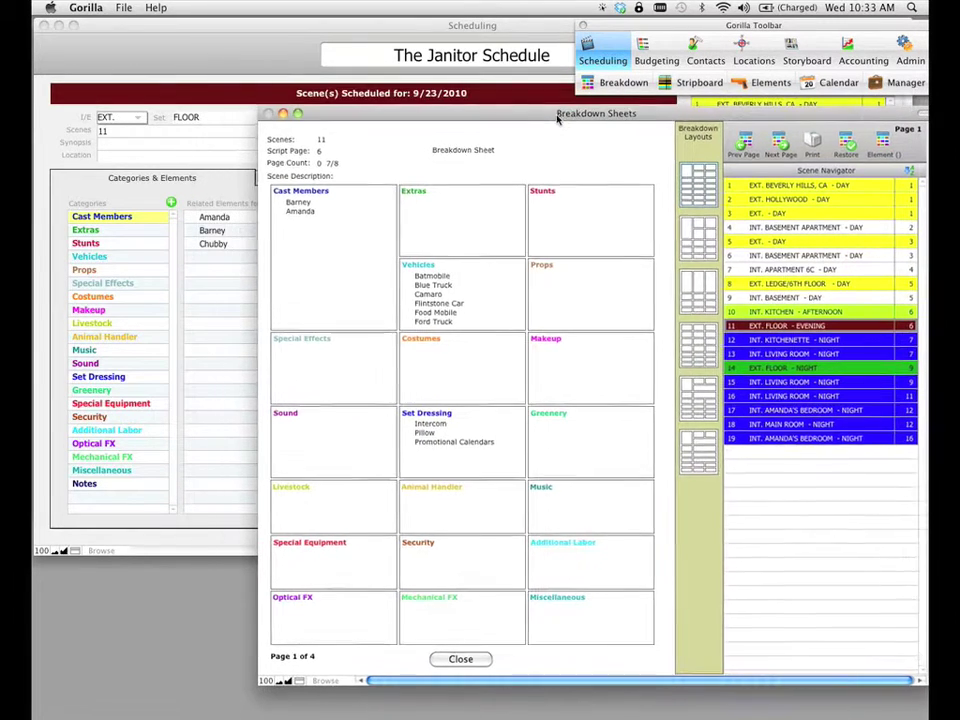
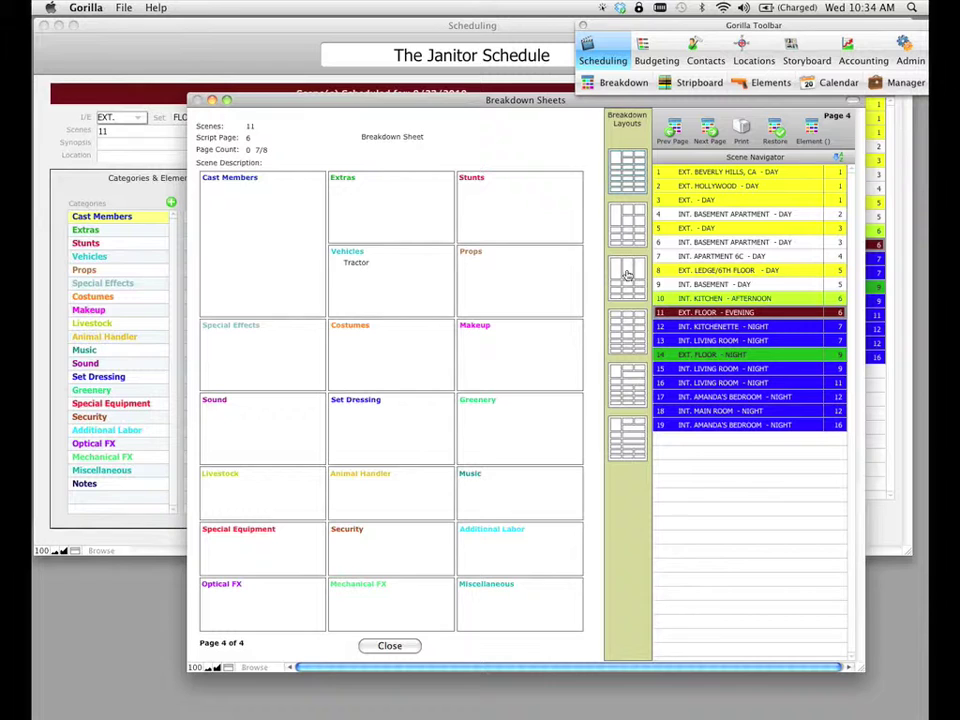
click(627, 272)
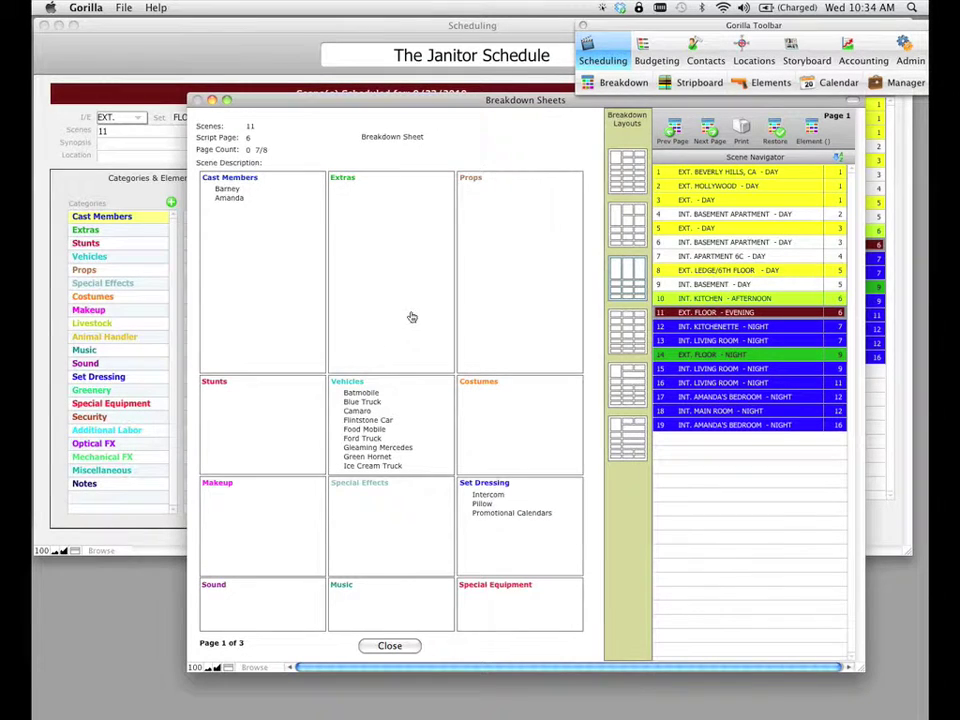
click(366, 215)
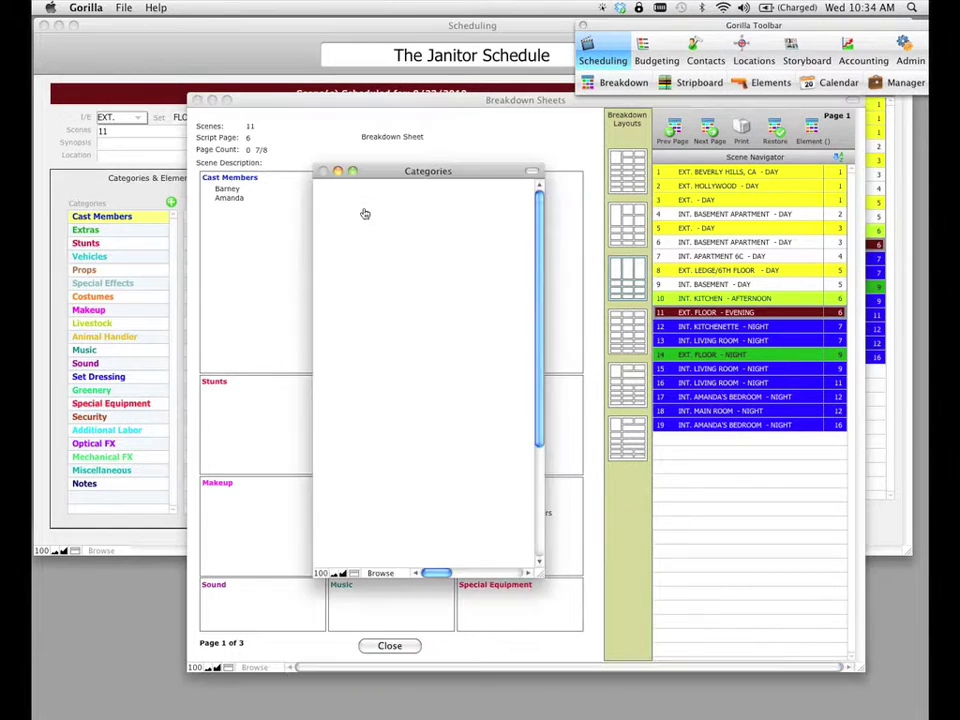
drag(378, 161, 523, 150)
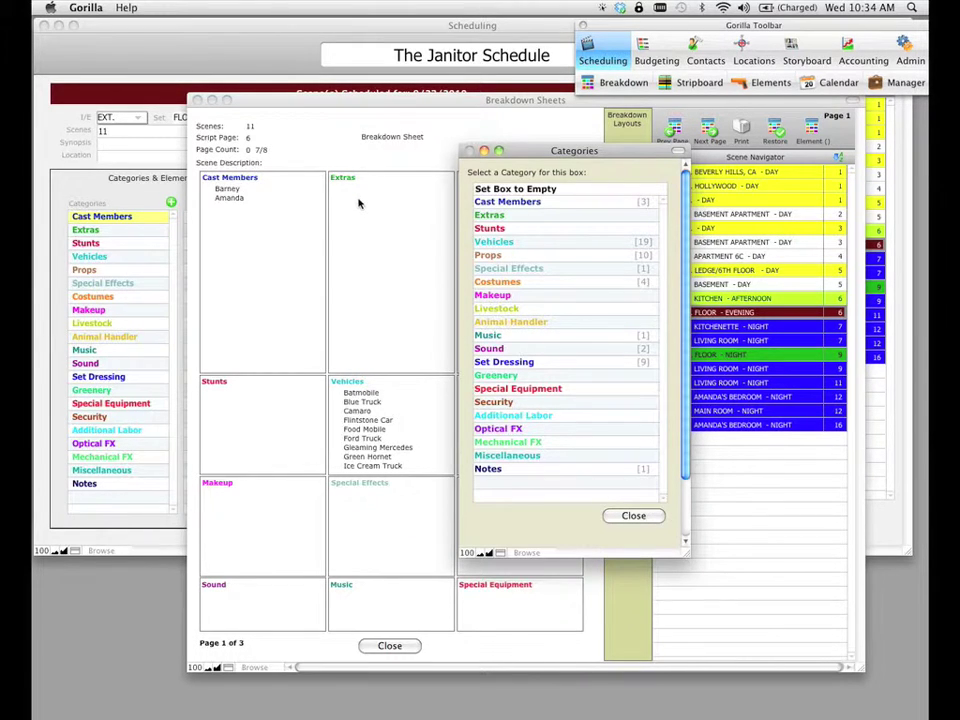
click(492, 243)
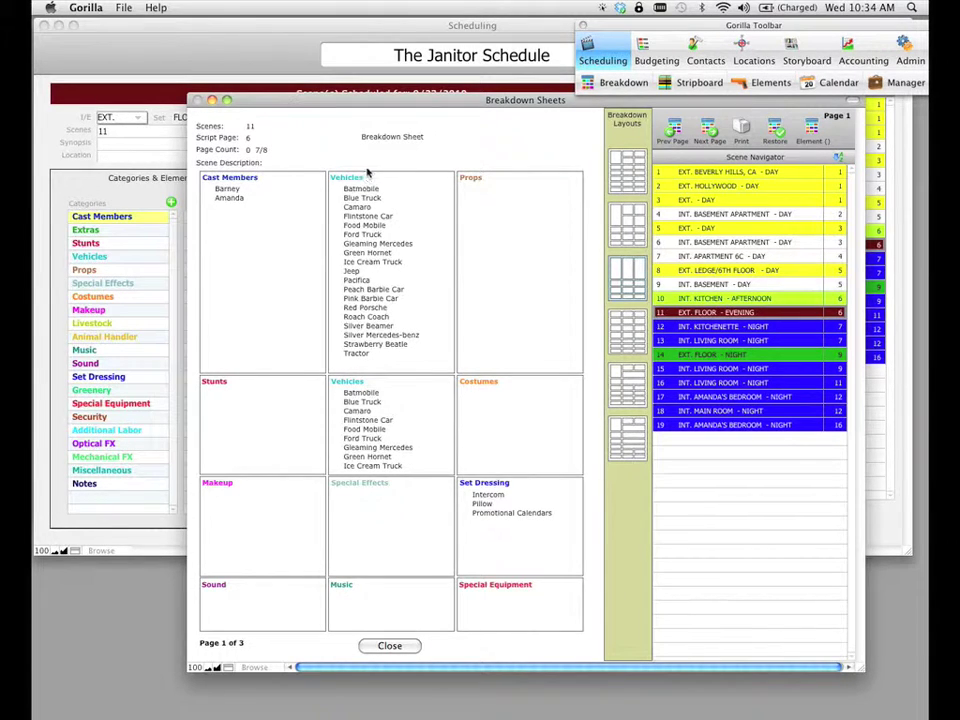
Set the smaller duplicate Vehicles box in the second row of scene 11's sheet to Extras.
click(378, 422)
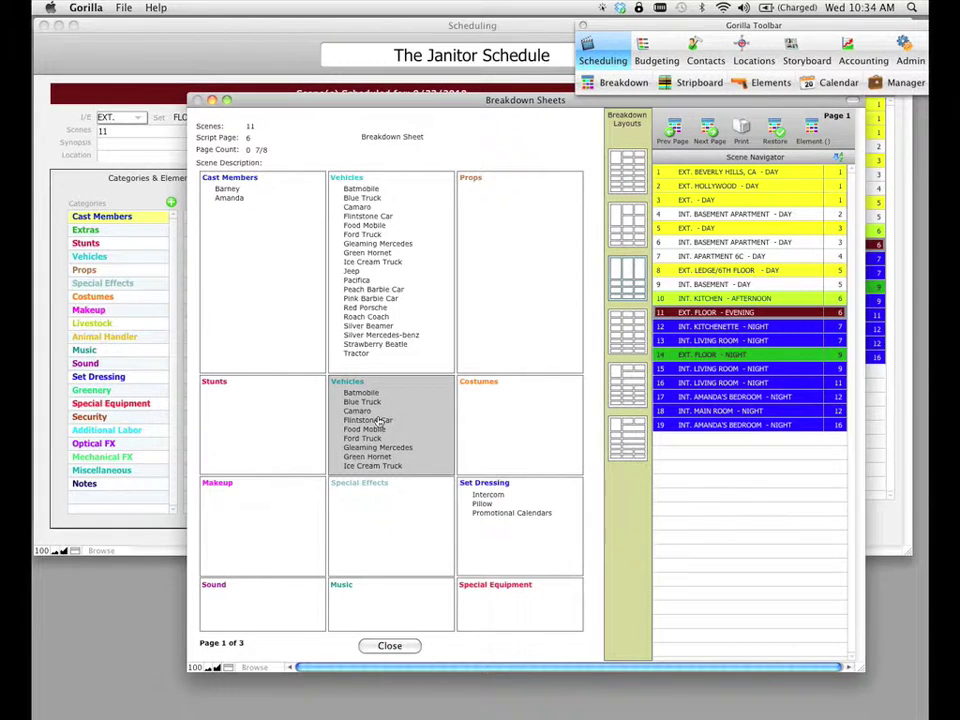
click(378, 422)
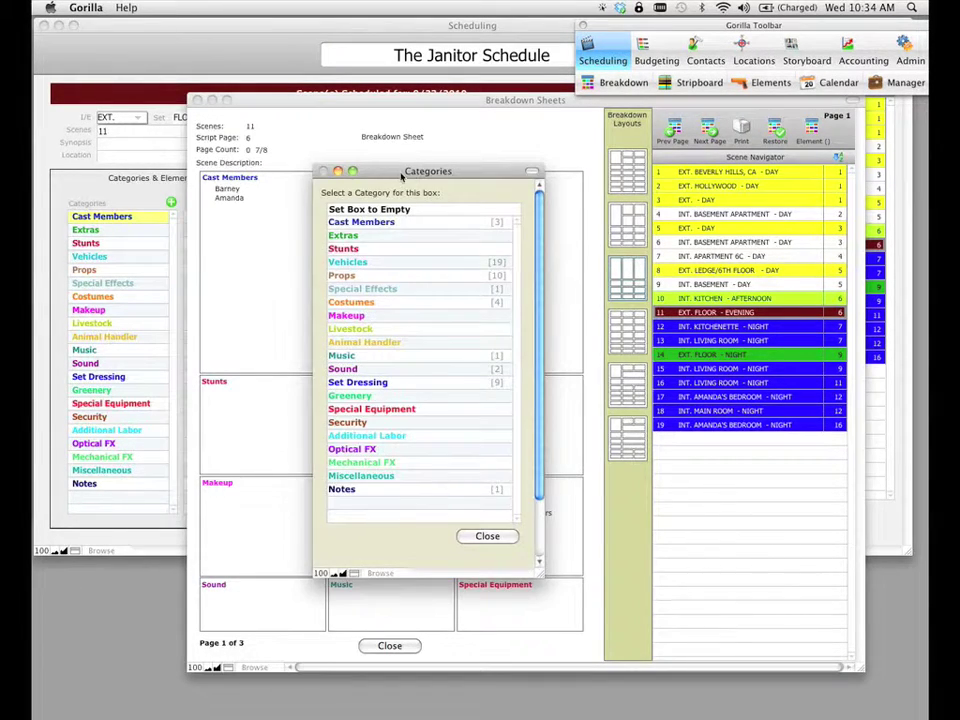
drag(405, 170, 551, 135)
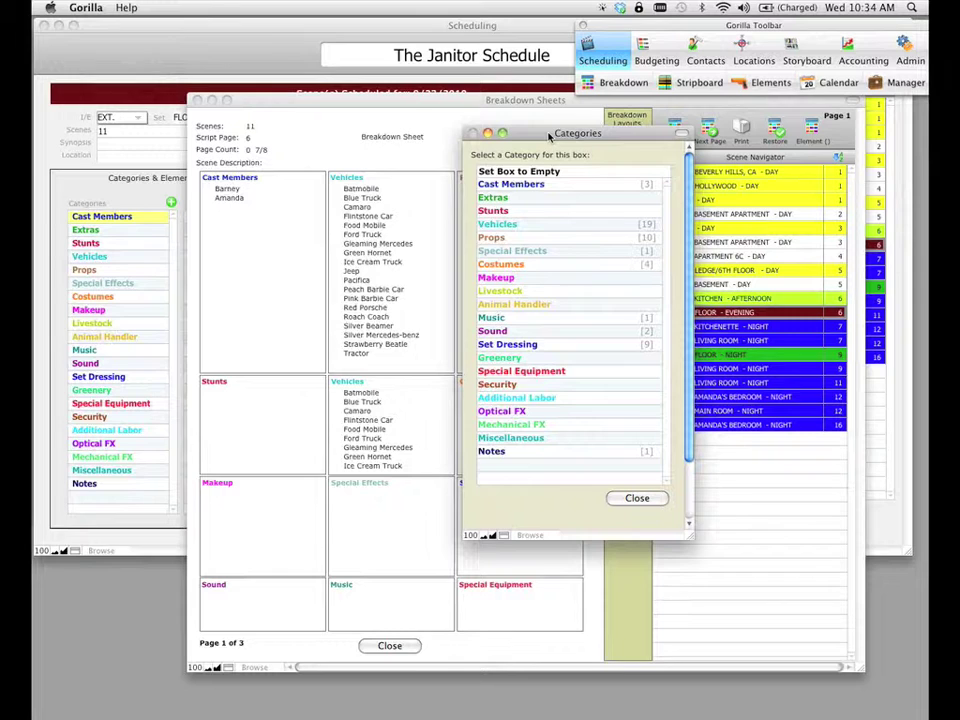
click(494, 198)
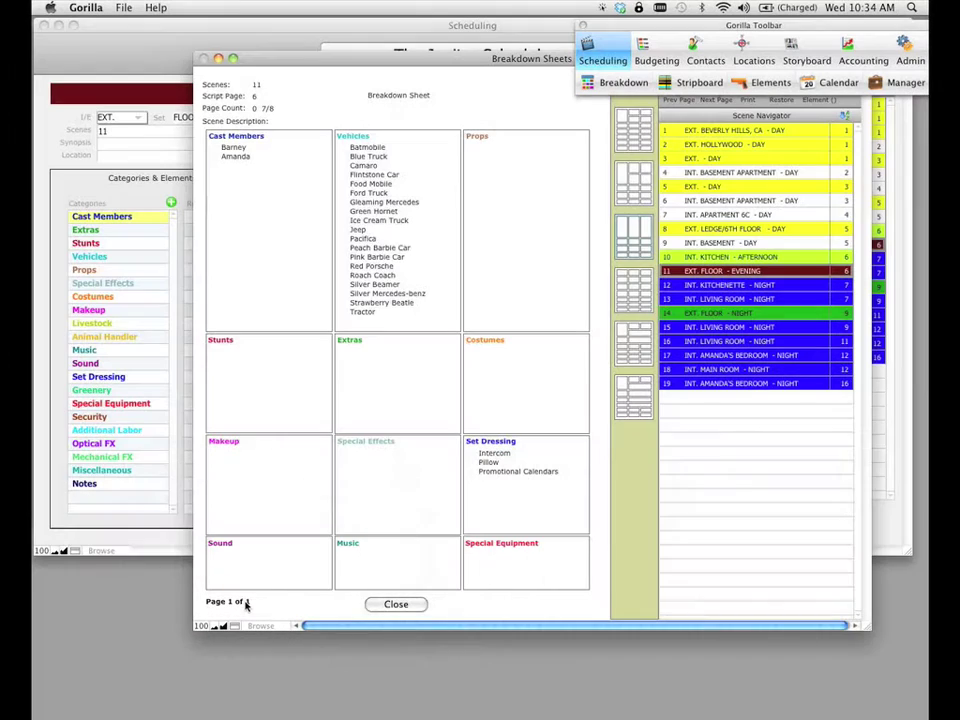
Bring up the print options for scene 11's breakdown sheet and enable printing category names in black and white.
drag(428, 60, 447, 91)
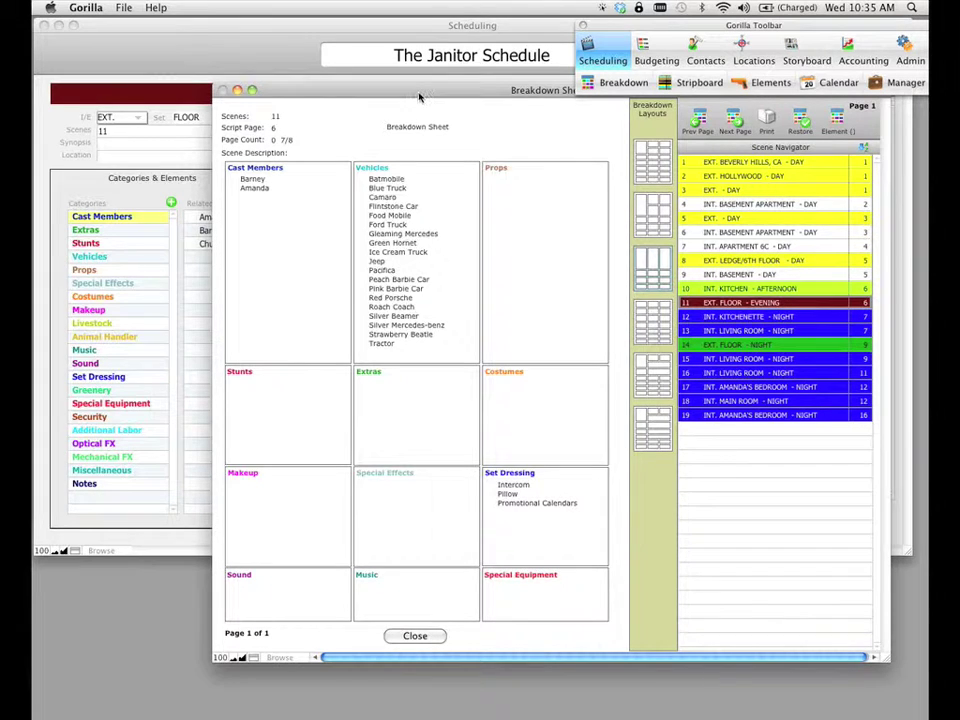
drag(420, 95, 355, 97)
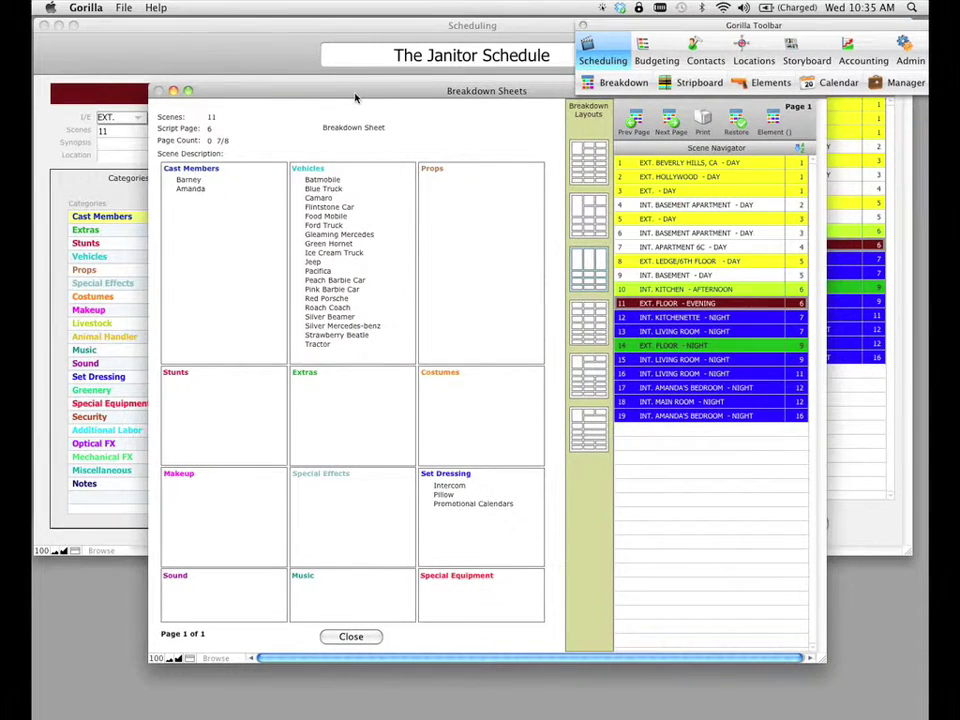
click(702, 122)
drag(462, 76, 531, 153)
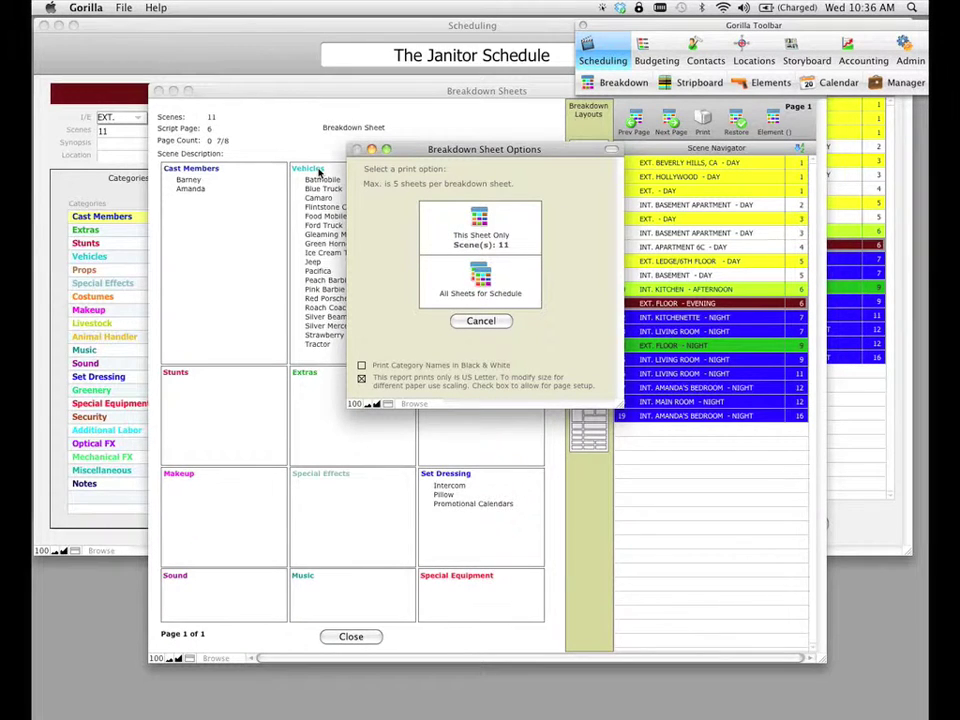
drag(415, 150, 559, 185)
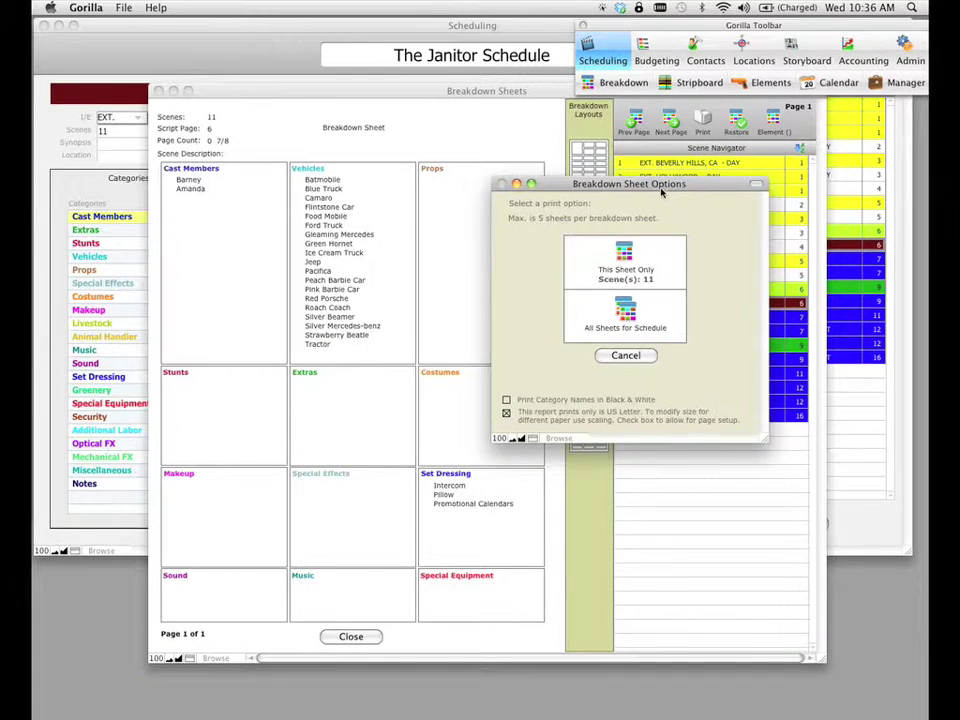
drag(663, 186, 516, 172)
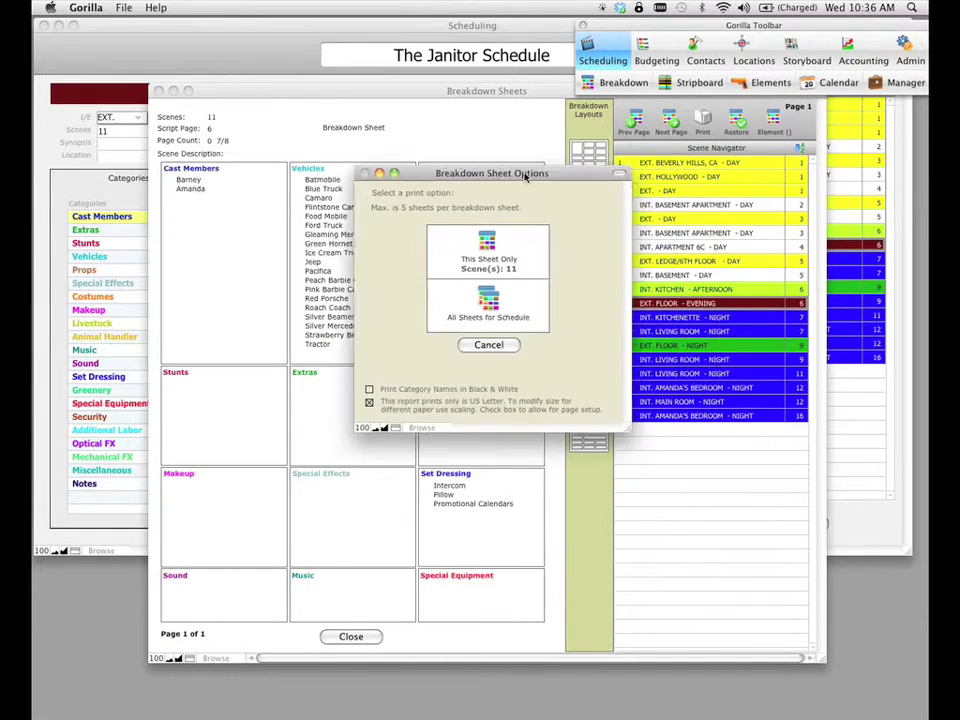
click(359, 386)
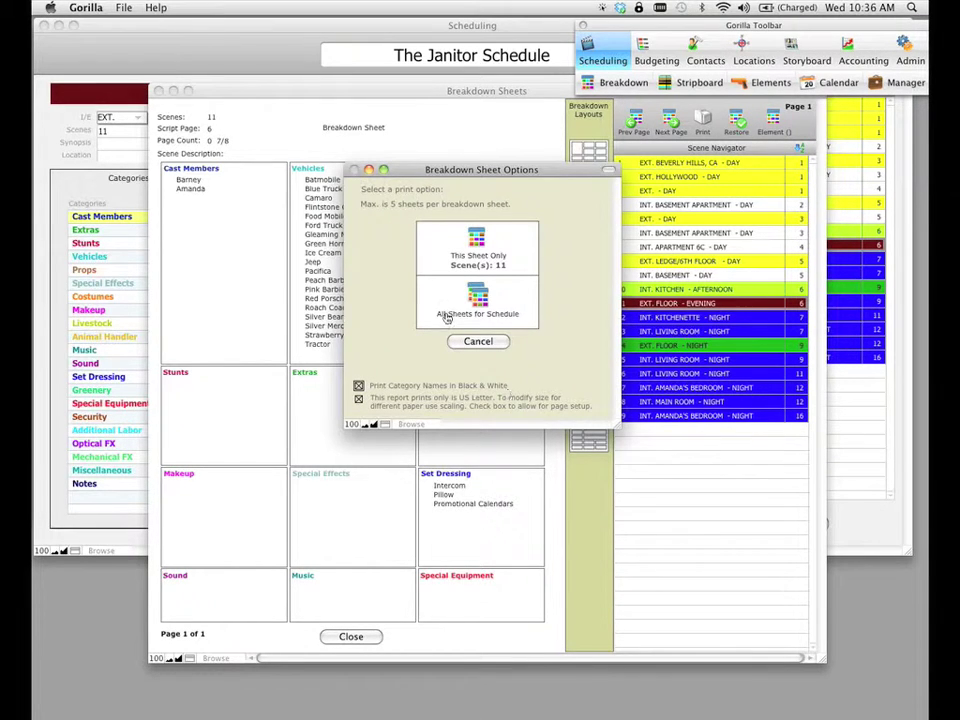
drag(456, 167, 493, 160)
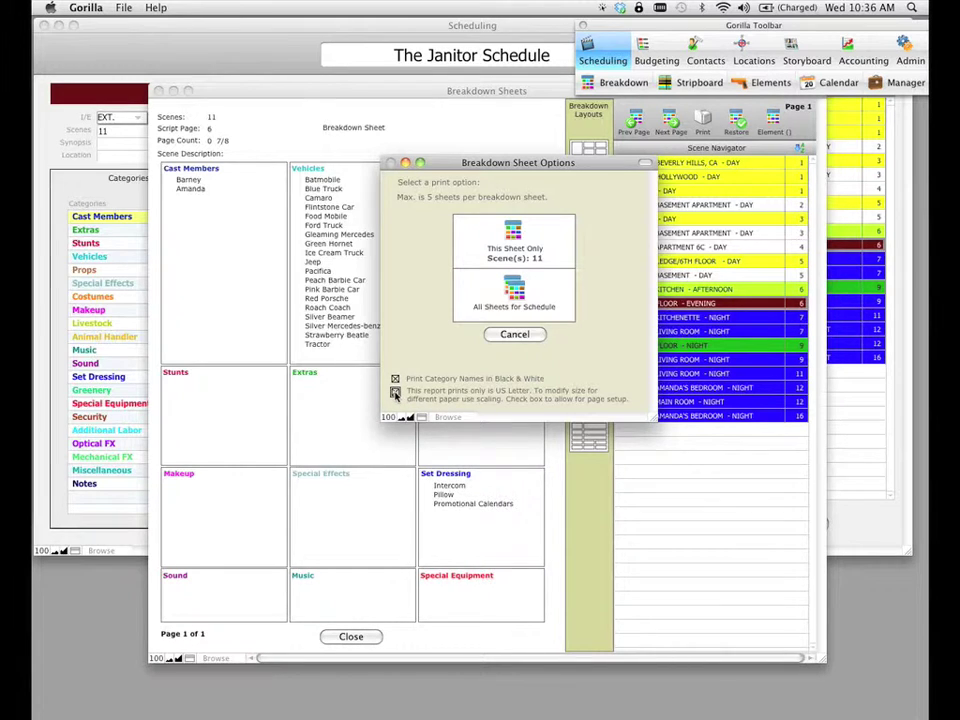
Preview only scene 11's sheet on A4 paper at 92% scale, and leave the preview without printing.
click(522, 248)
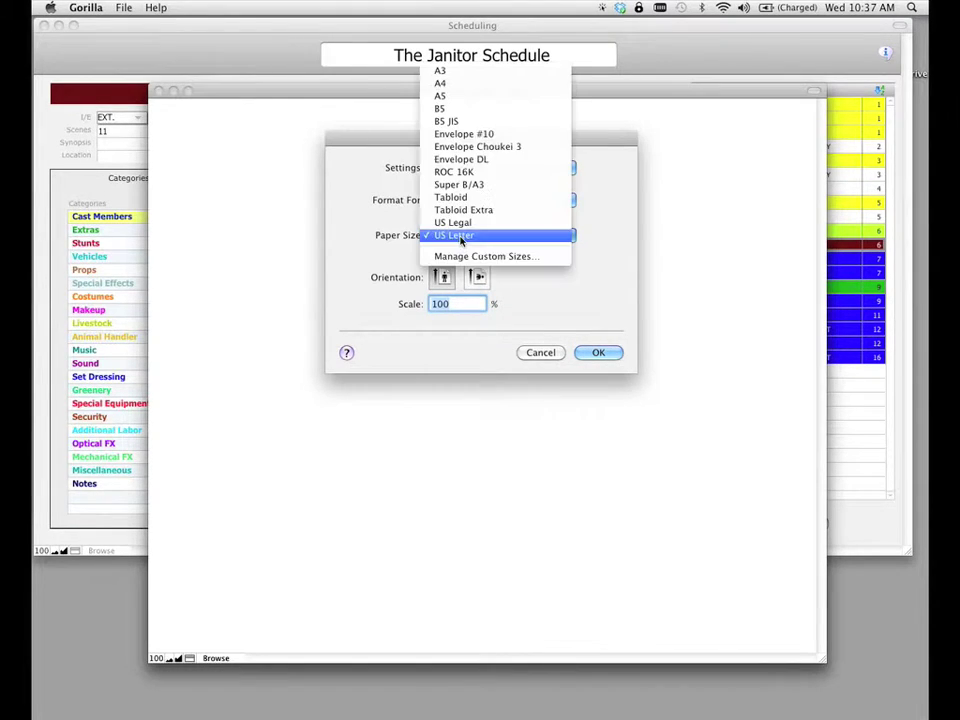
click(460, 235)
click(455, 84)
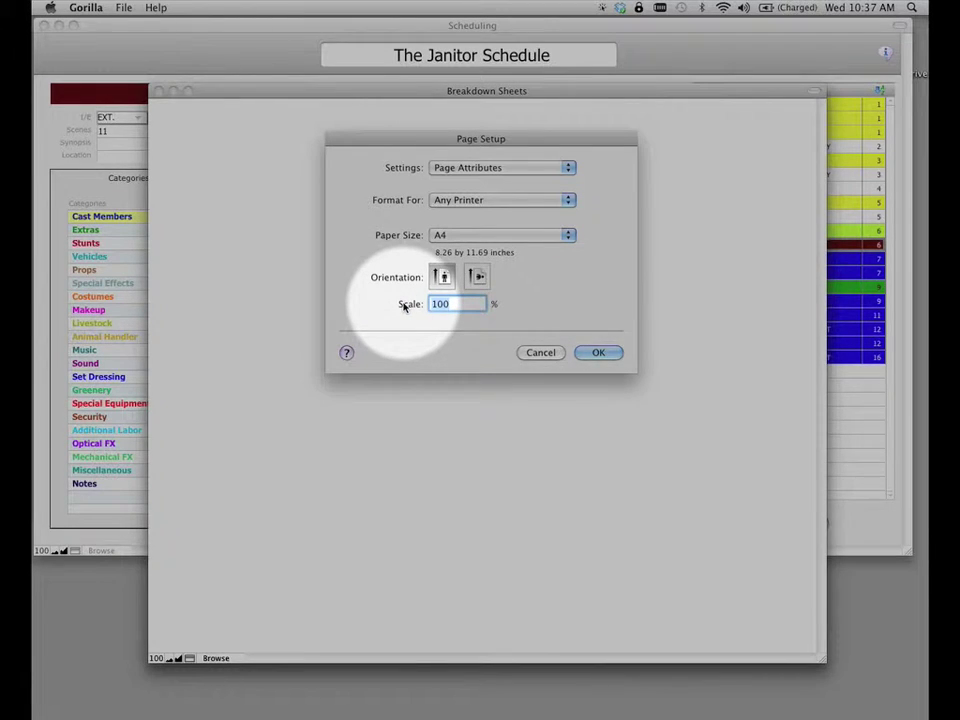
text(9)
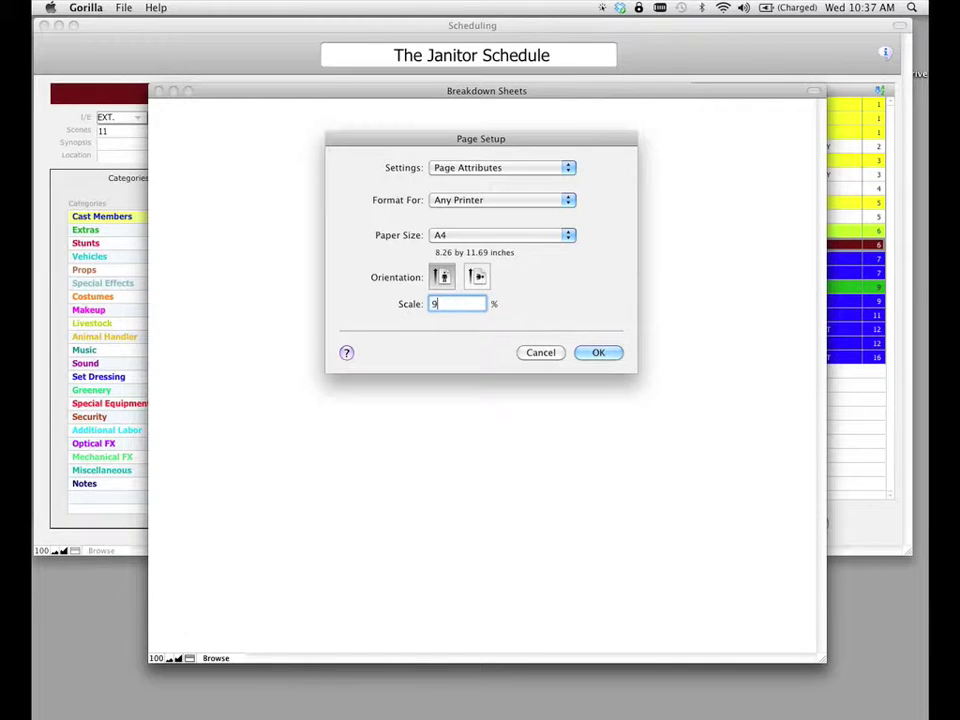
text(2)
click(604, 353)
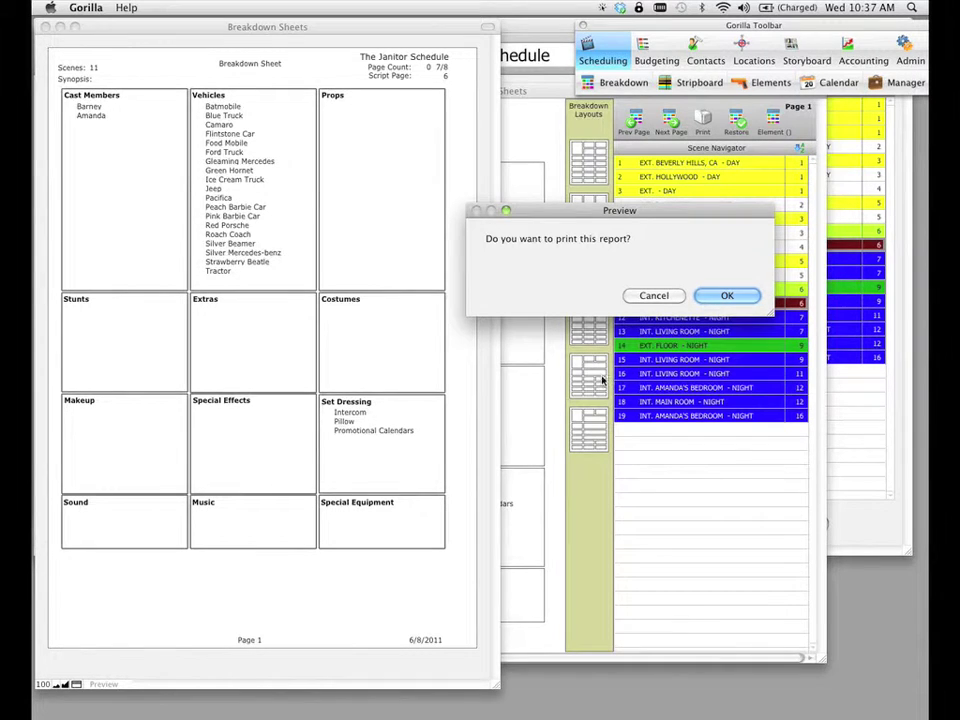
click(663, 296)
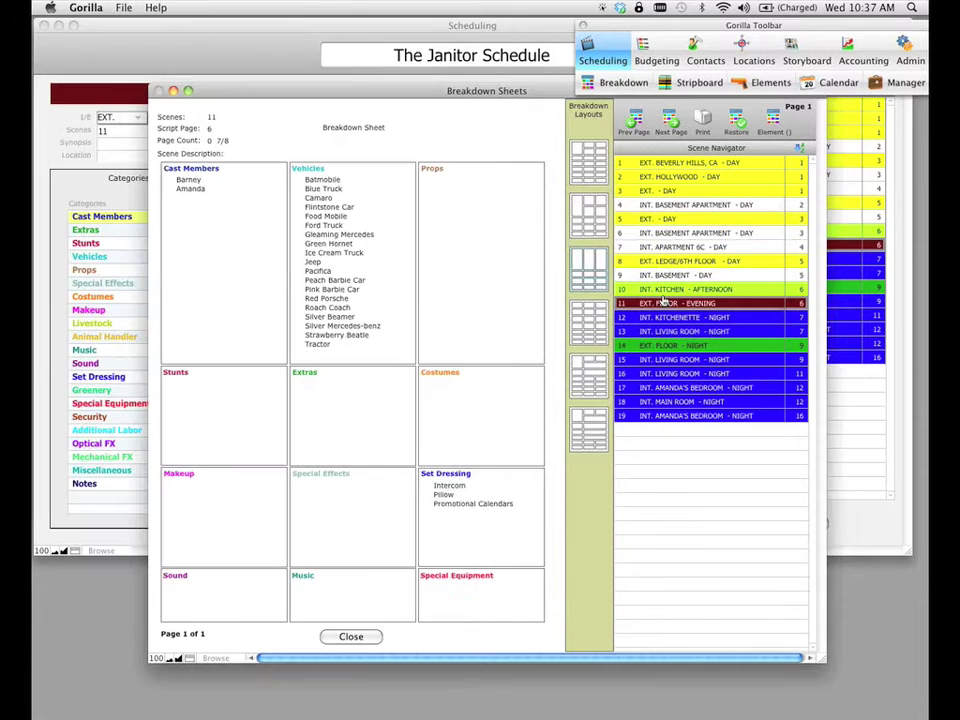
drag(505, 94, 480, 89)
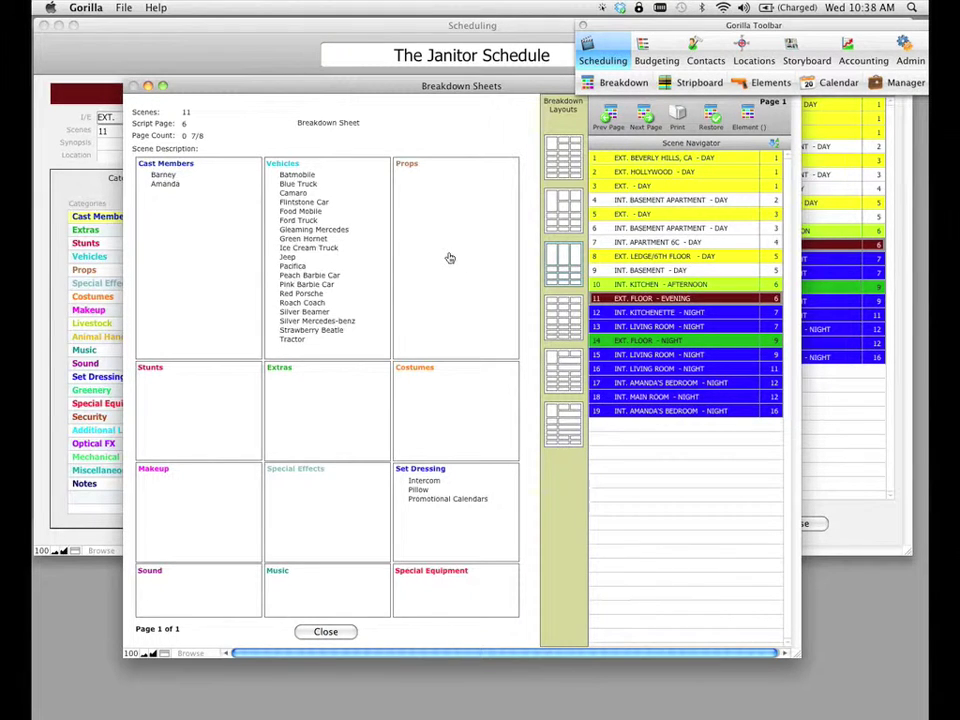
click(677, 115)
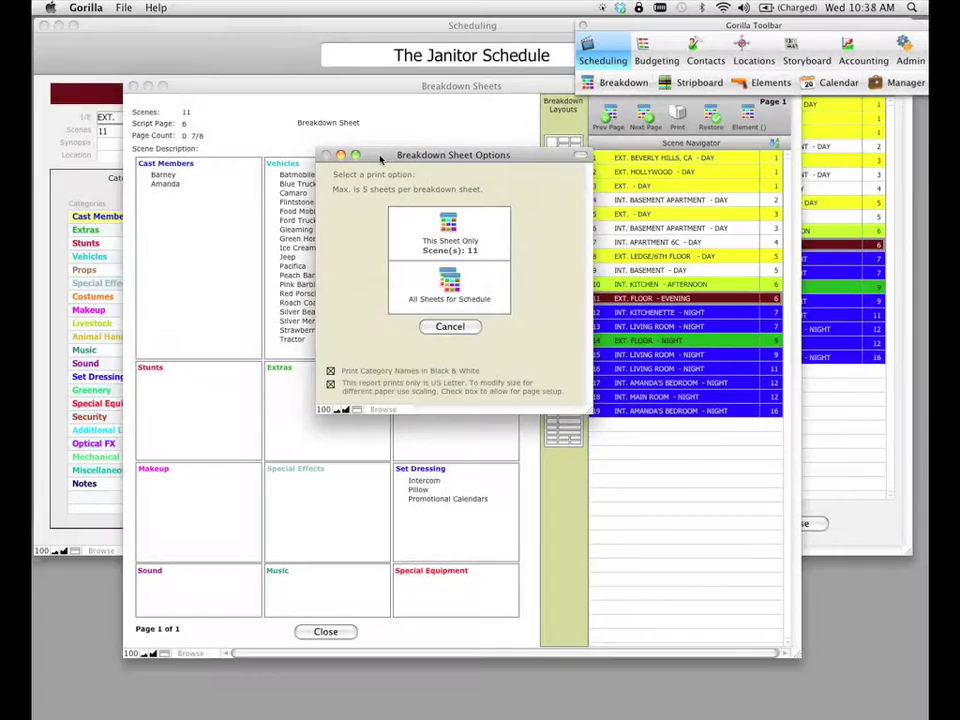
drag(384, 155, 538, 168)
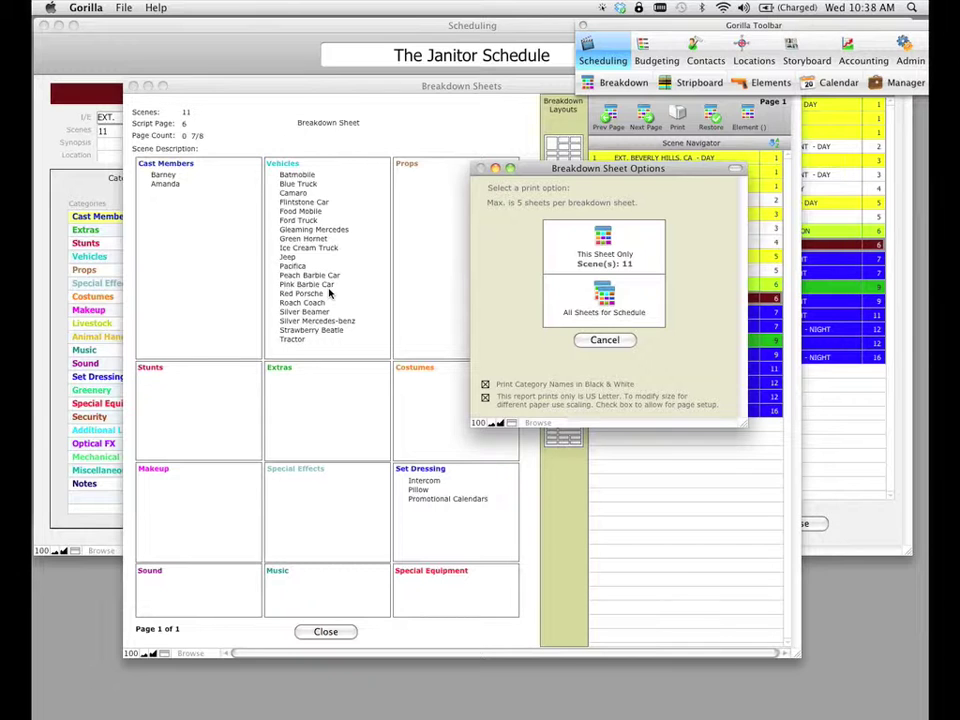
click(604, 339)
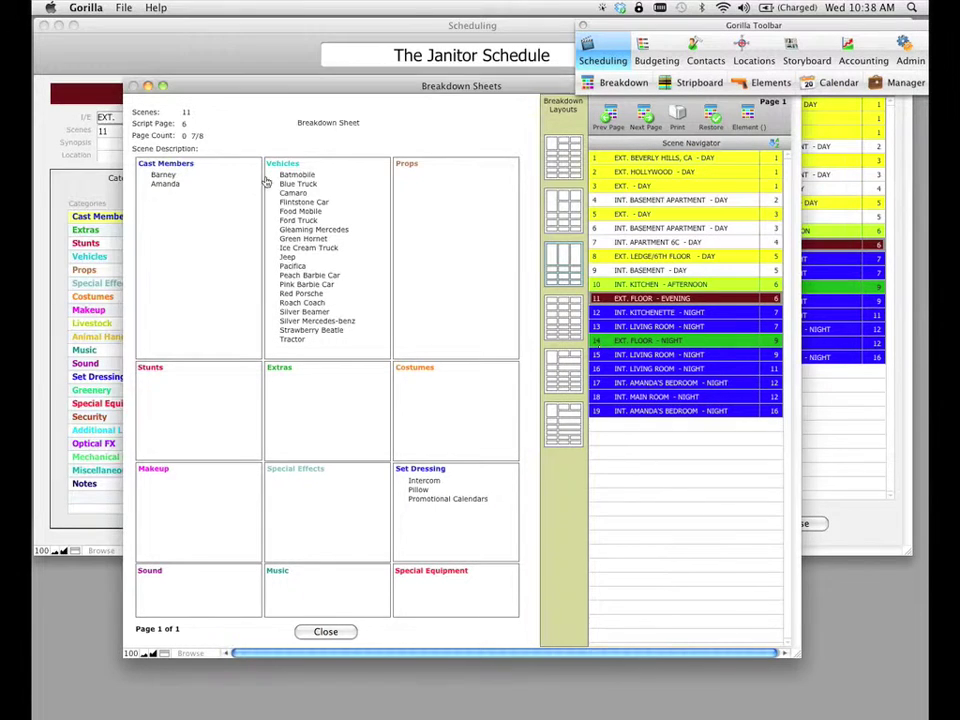
Close scene 11's printable breakdown sheet and bring up the list of printable reports for the schedule.
drag(268, 92, 306, 69)
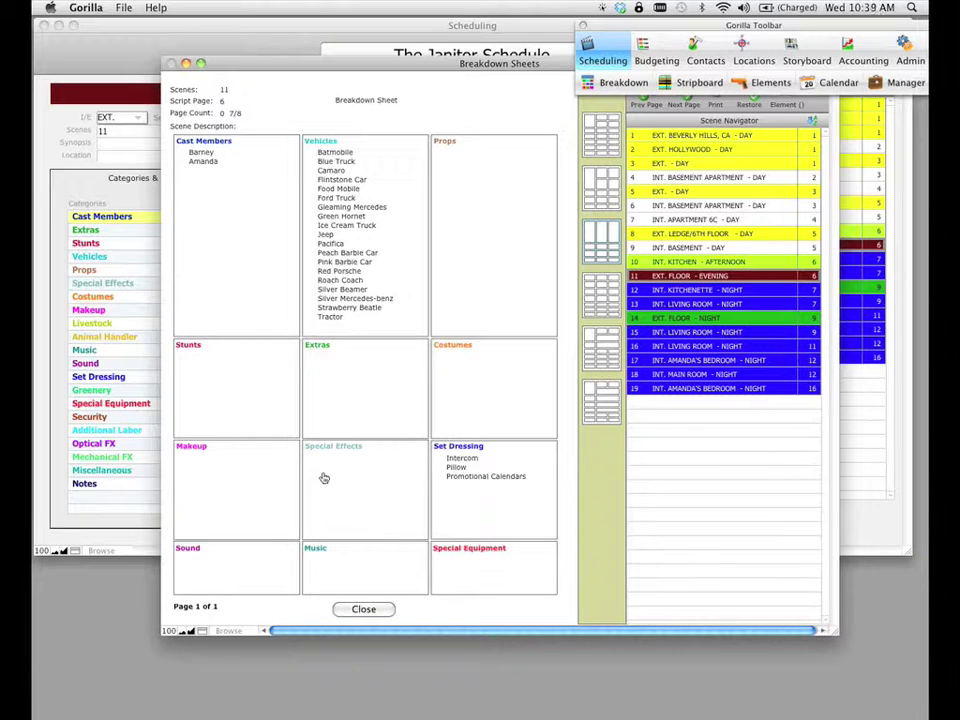
click(364, 608)
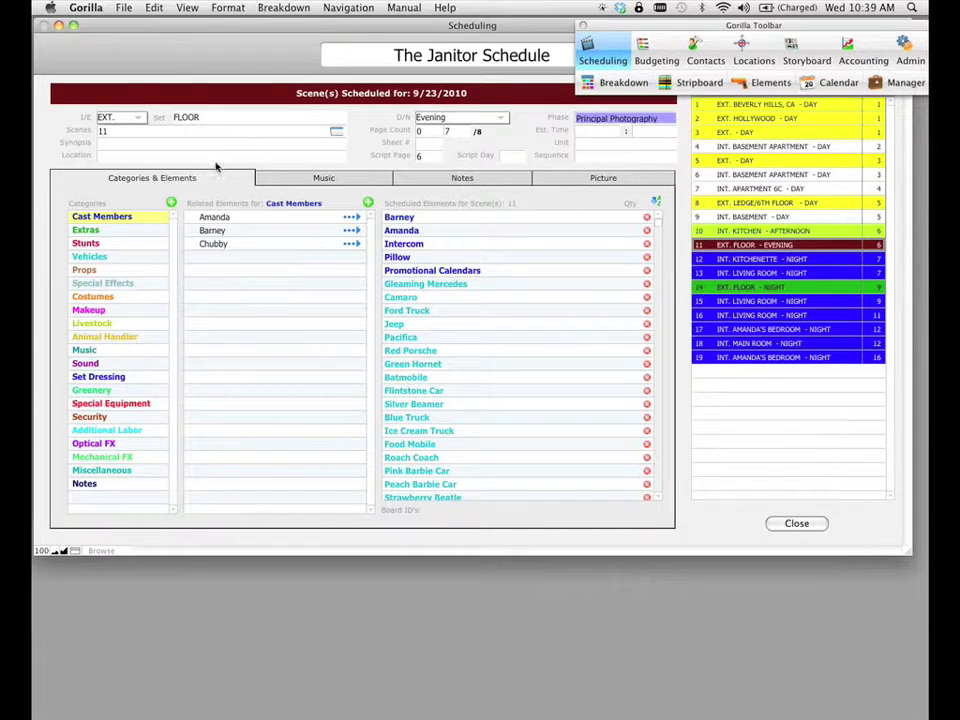
click(125, 9)
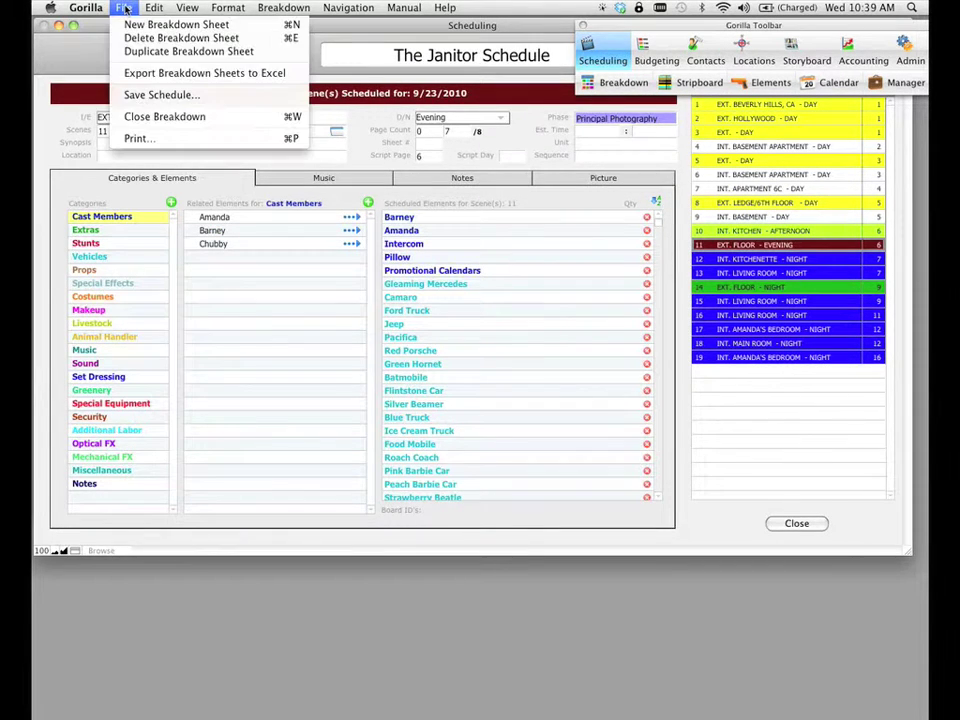
click(283, 143)
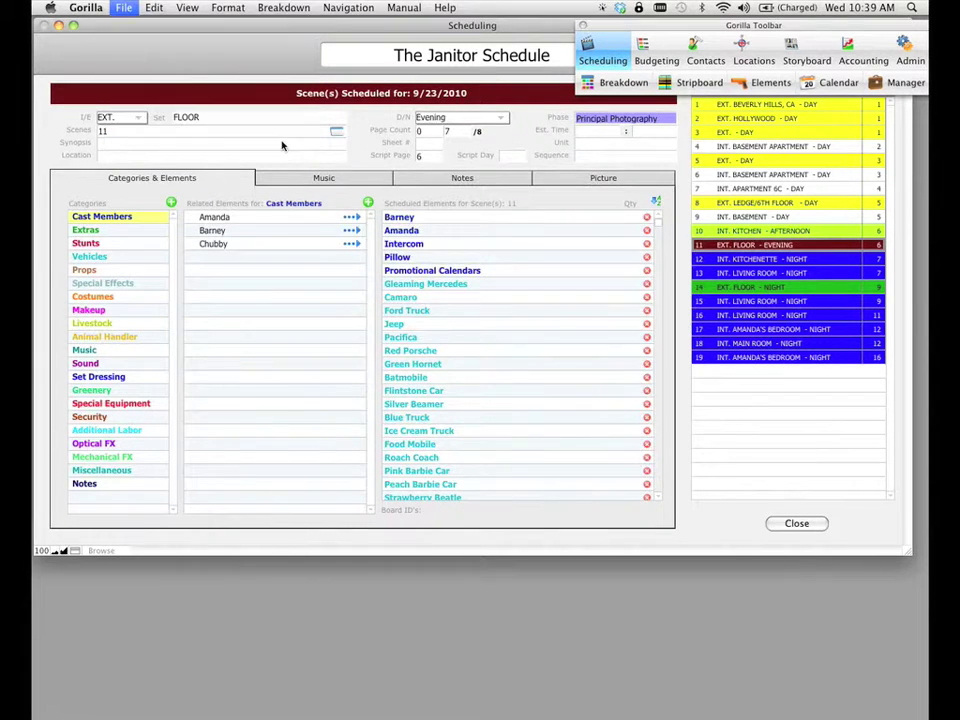
drag(439, 118, 352, 116)
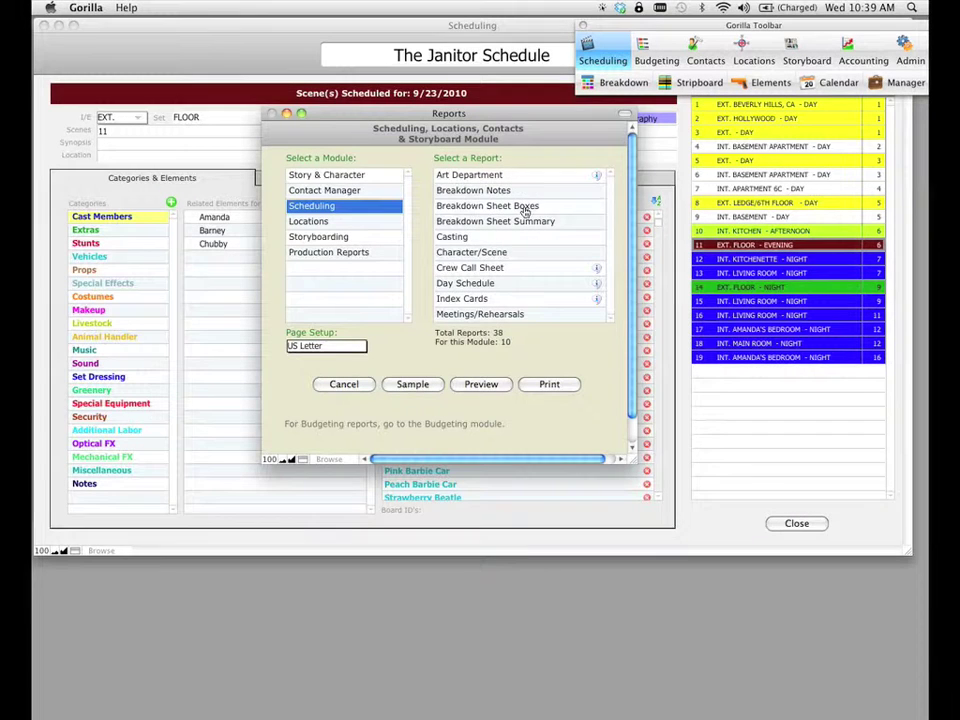
Preview the Breakdown Sheet Summary report from the Scheduling module and uncover the previewed page.
click(525, 206)
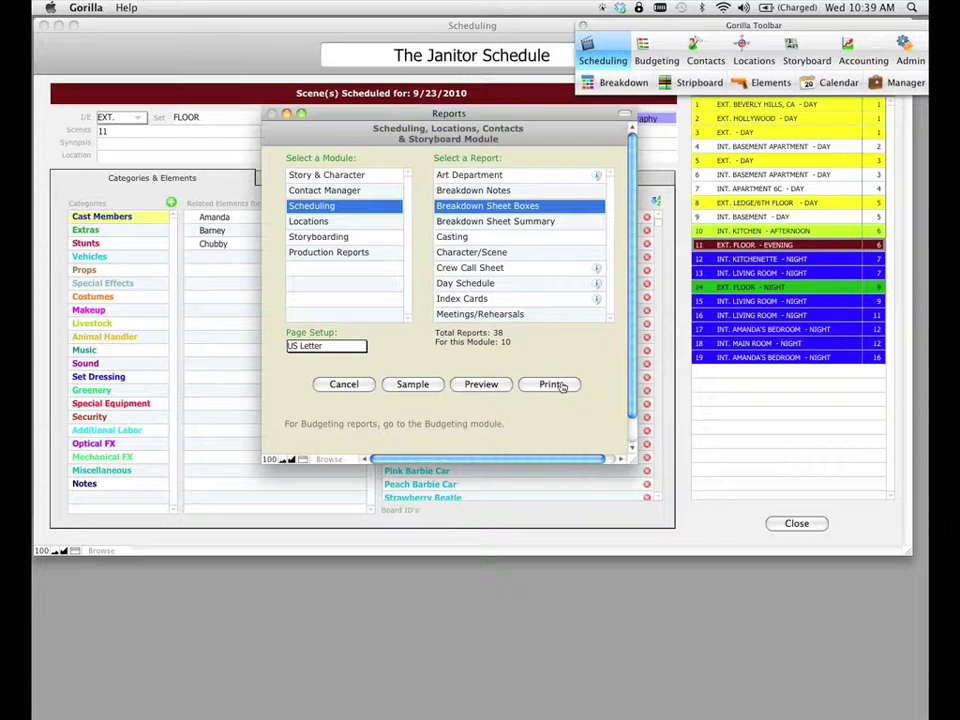
click(505, 223)
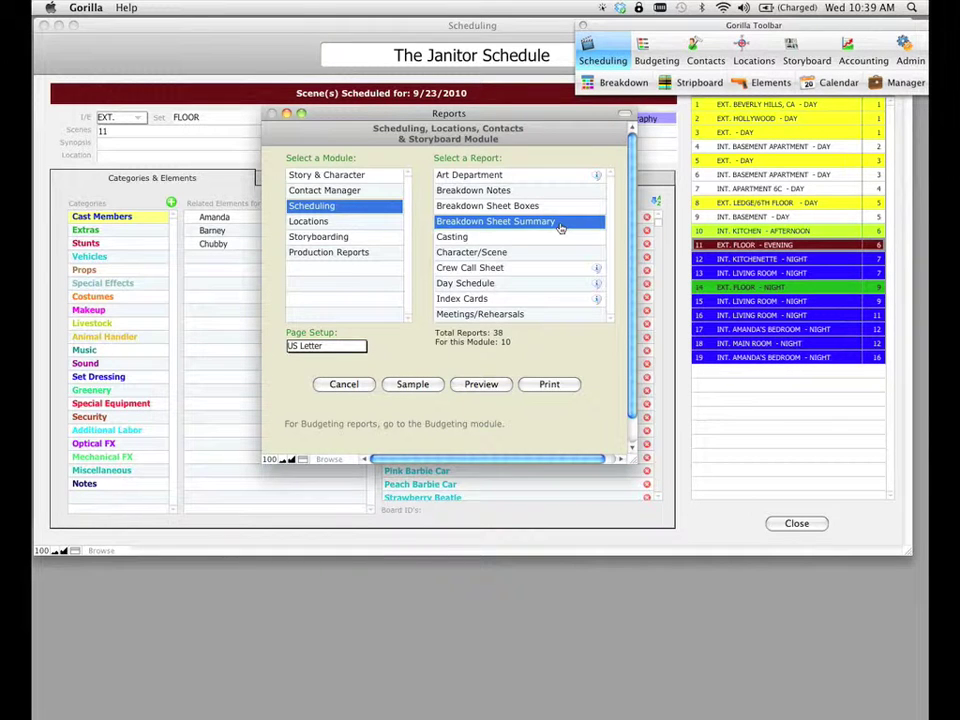
click(500, 387)
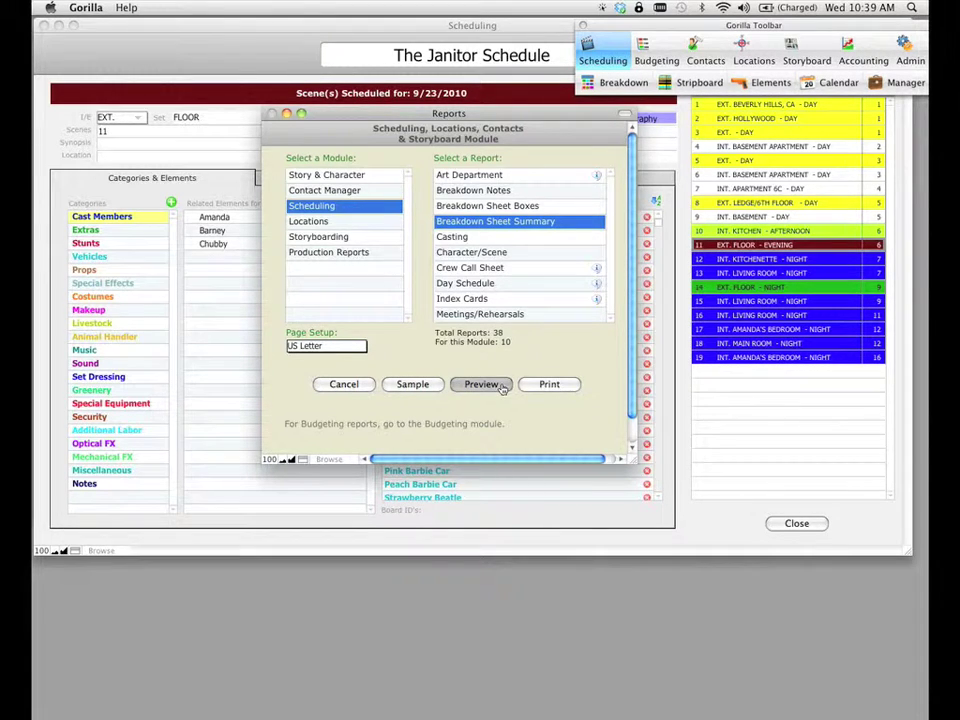
click(521, 208)
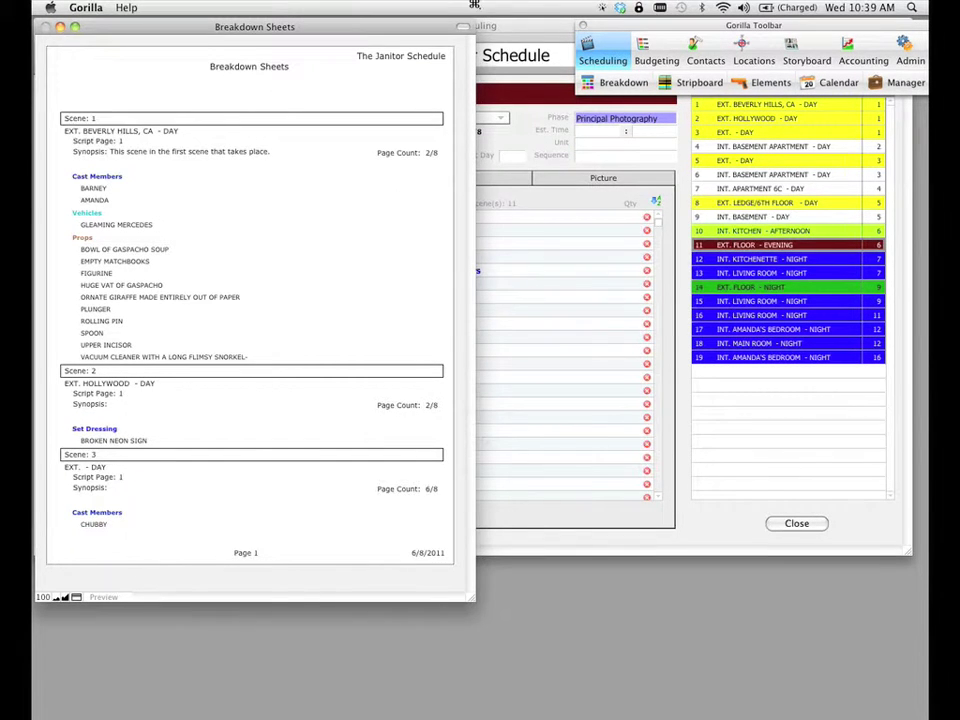
drag(562, 203, 487, 197)
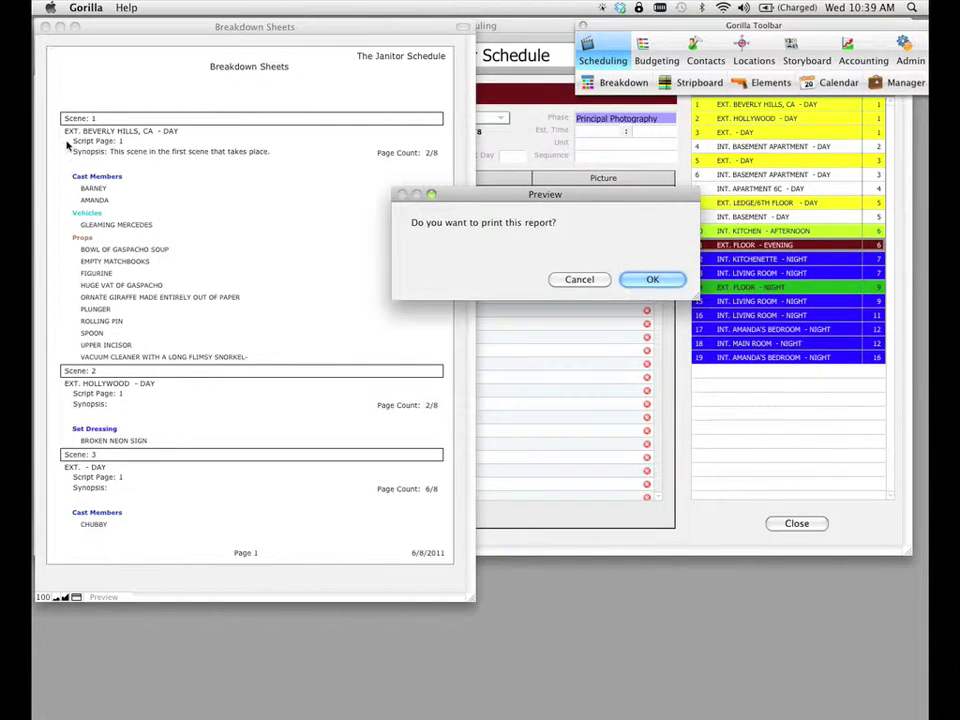